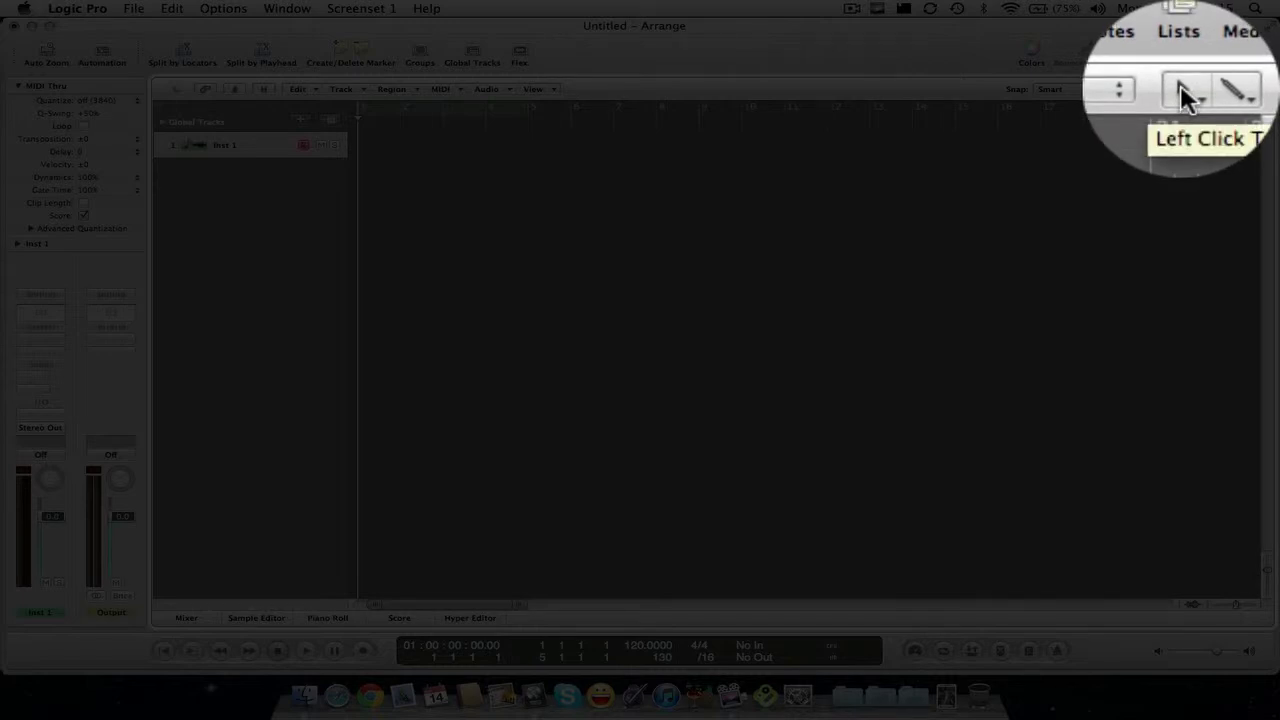
Step: Draw a one-bar Inst 1 region at bar 1 of the instrument track with the Pencil tool
{"action": "left_click", "coordinate": [1182, 88]}
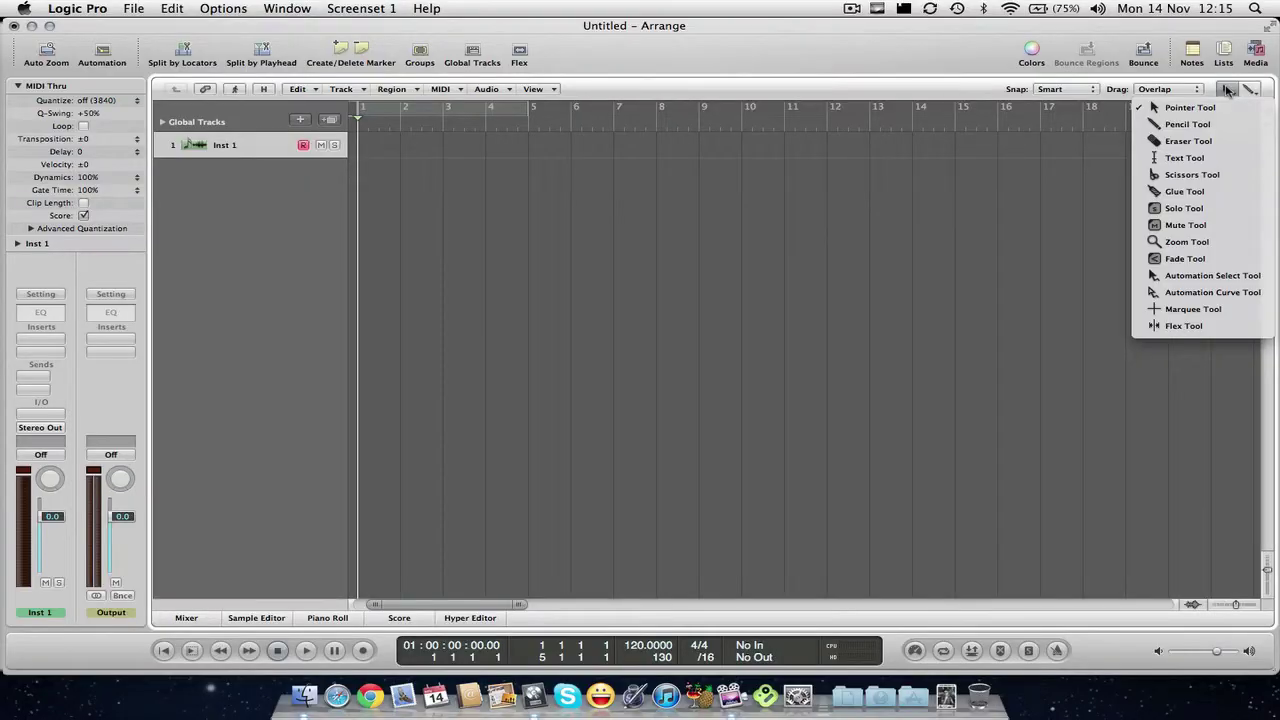
{"action": "left_click", "coordinate": [798, 325]}
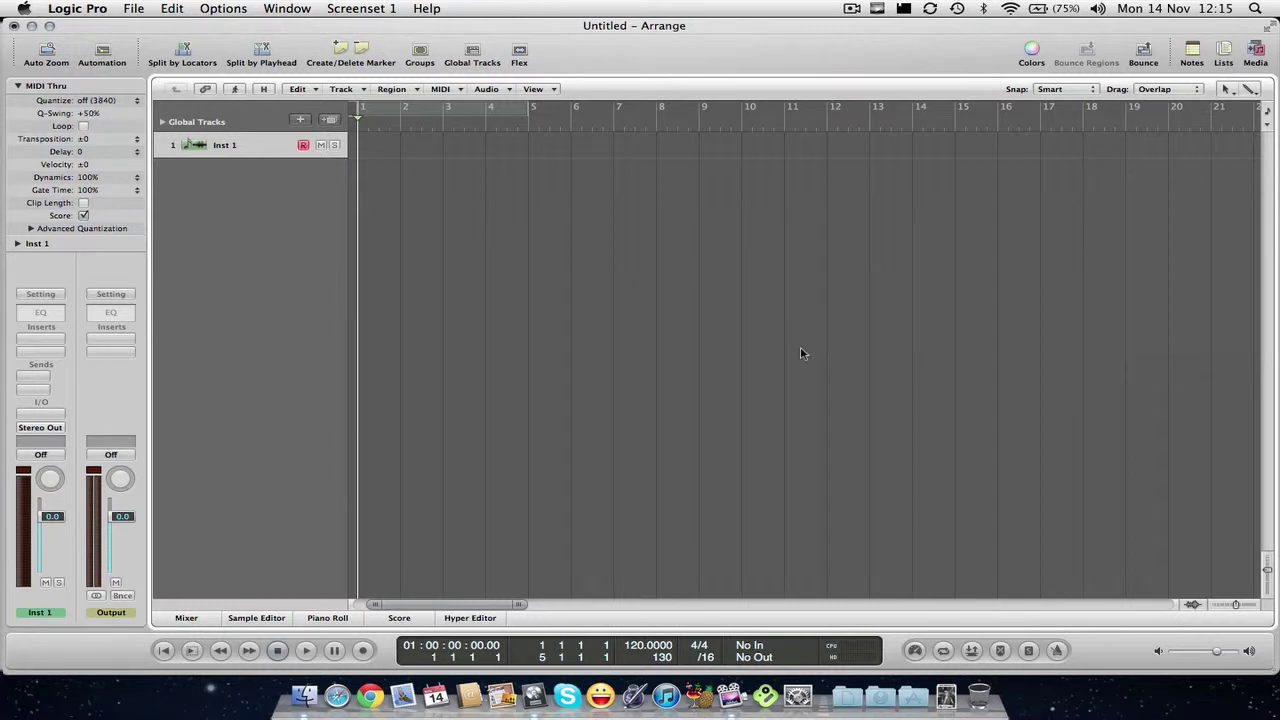
{"action": "left_click_drag", "start_coordinate": [800, 353], "coordinate": [879, 341]}
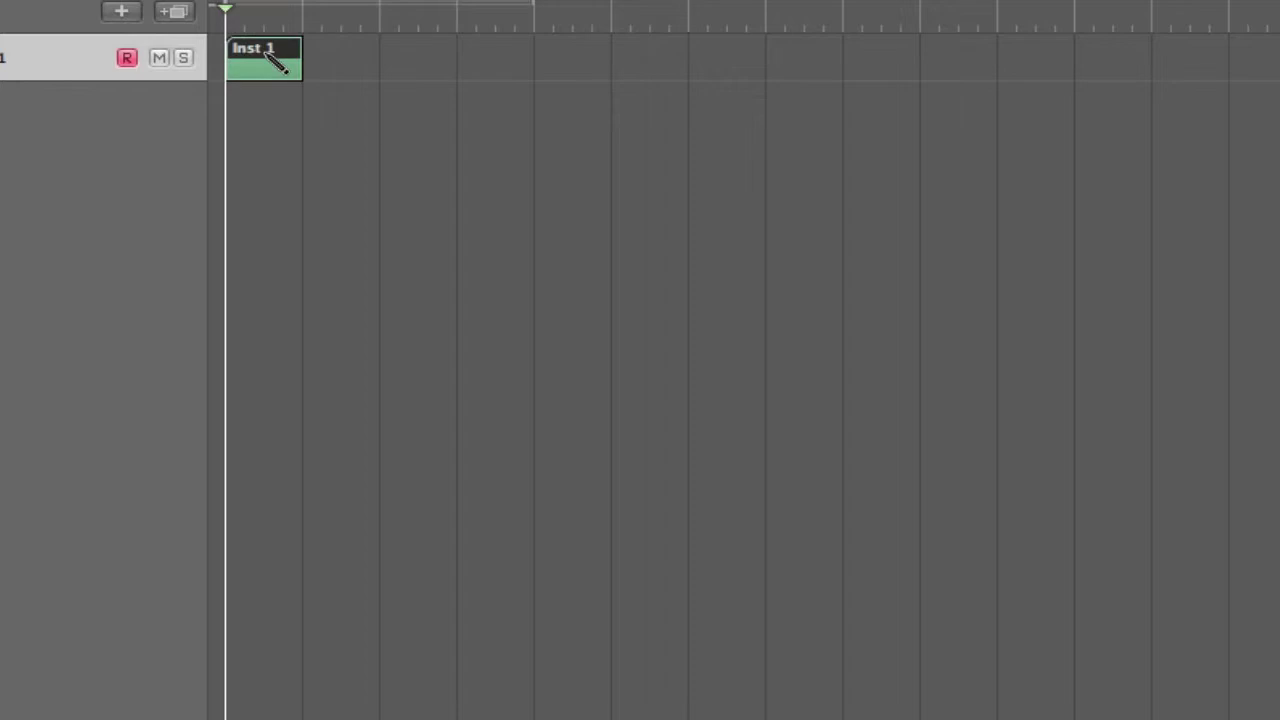
Step: Add one-bar Inst 1 regions at bars 2, 3, 4 and 5 with the Pencil
{"action": "left_click", "coordinate": [347, 76]}
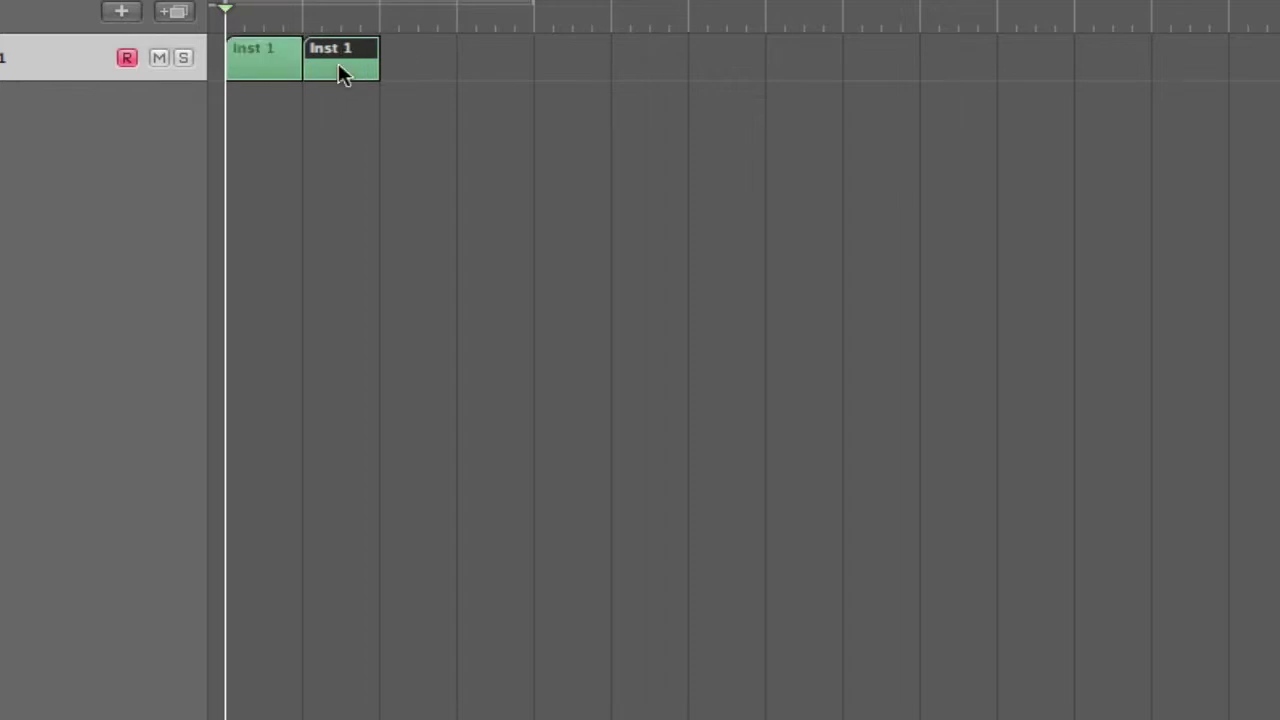
{"action": "left_click", "coordinate": [429, 78]}
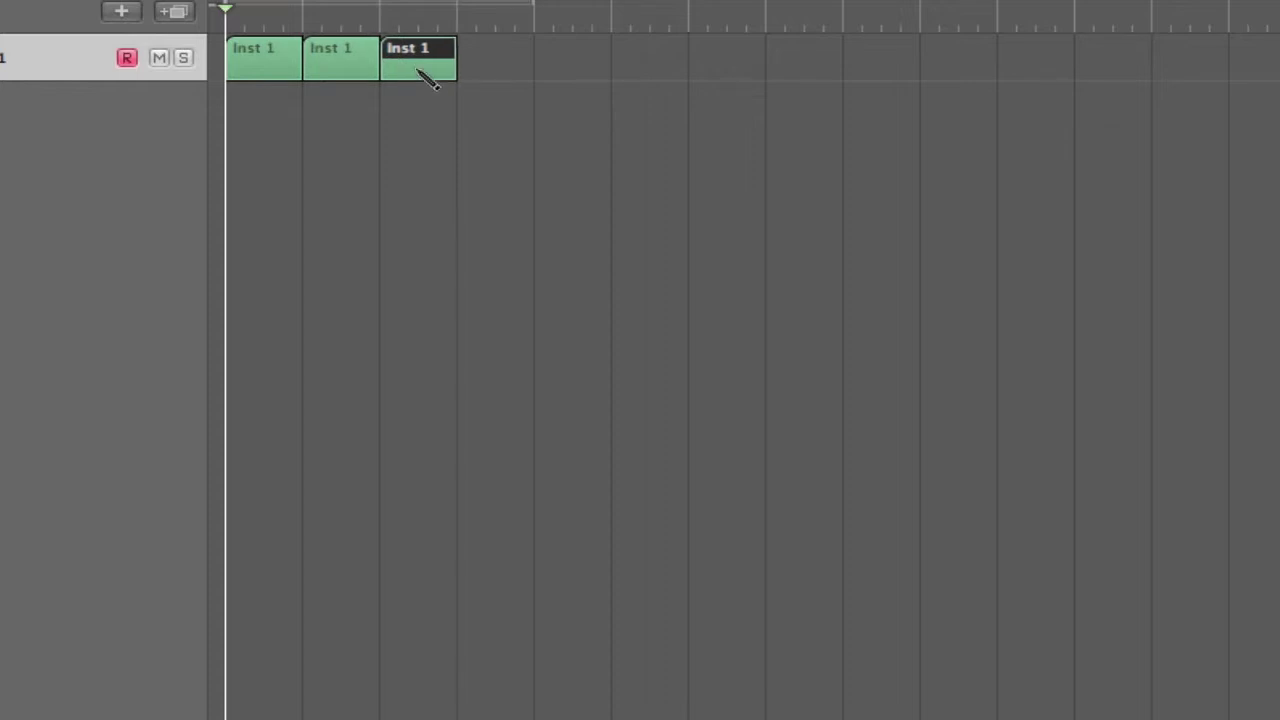
{"action": "left_click", "coordinate": [500, 78]}
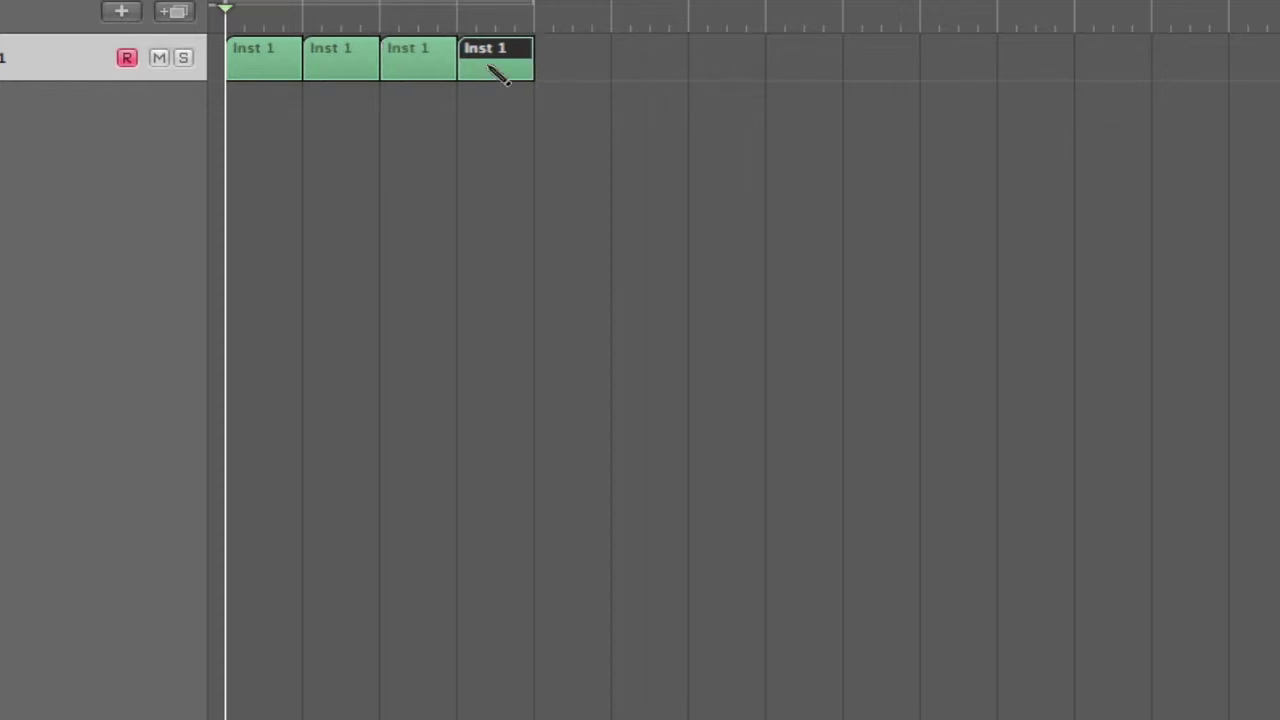
{"action": "left_click", "coordinate": [605, 78]}
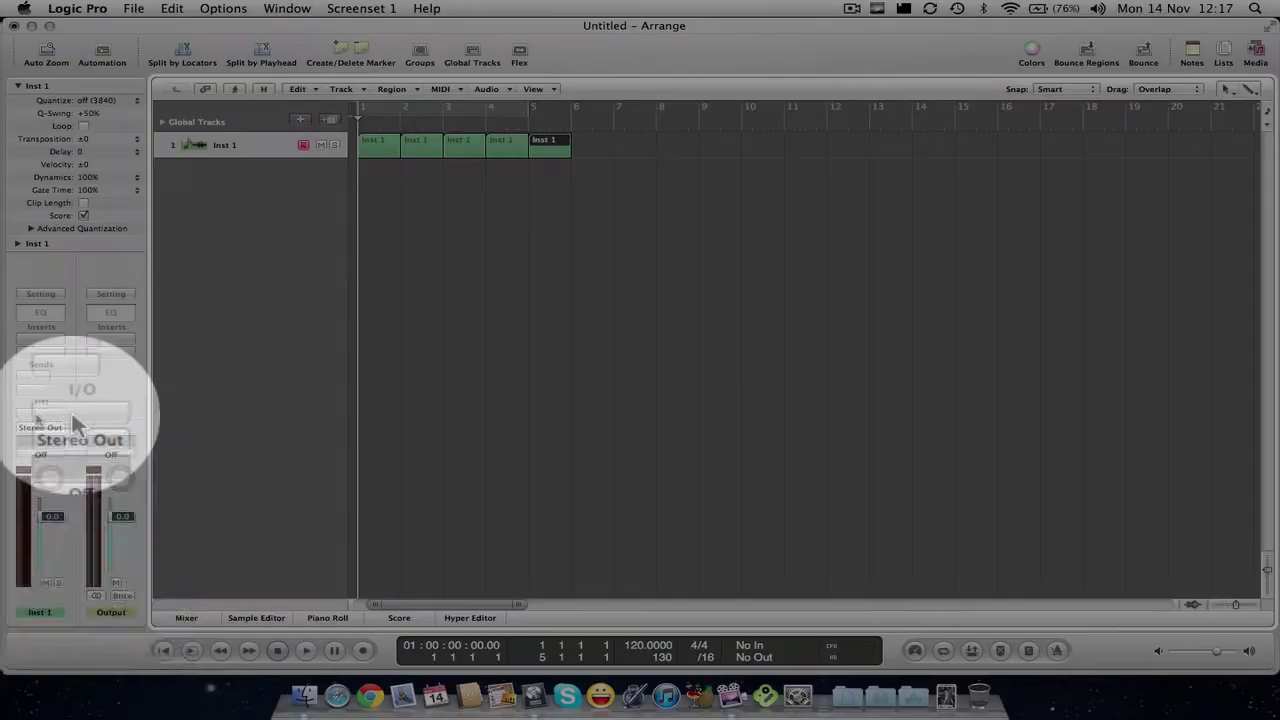
Step: Load the EVP88 electric piano in stereo into the Inst 1 channel's instrument slot
{"action": "left_click", "coordinate": [37, 414]}
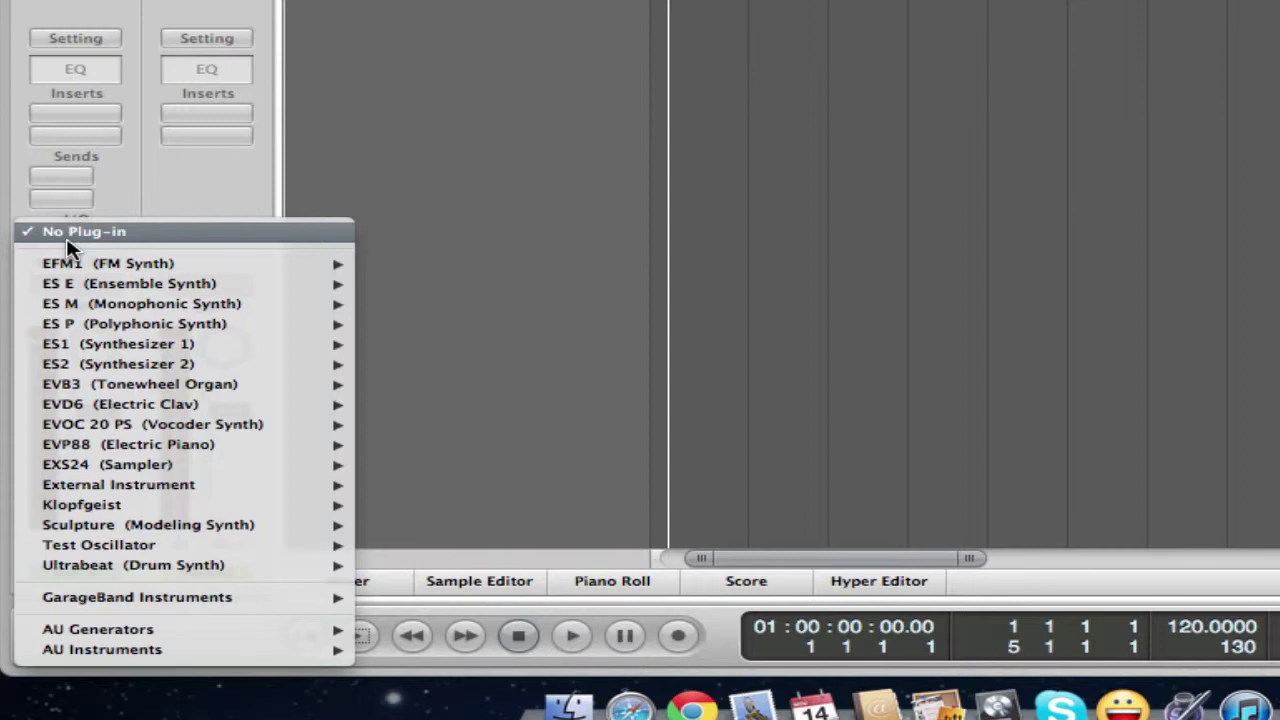
{"action": "mouse_move", "coordinate": [91, 470]}
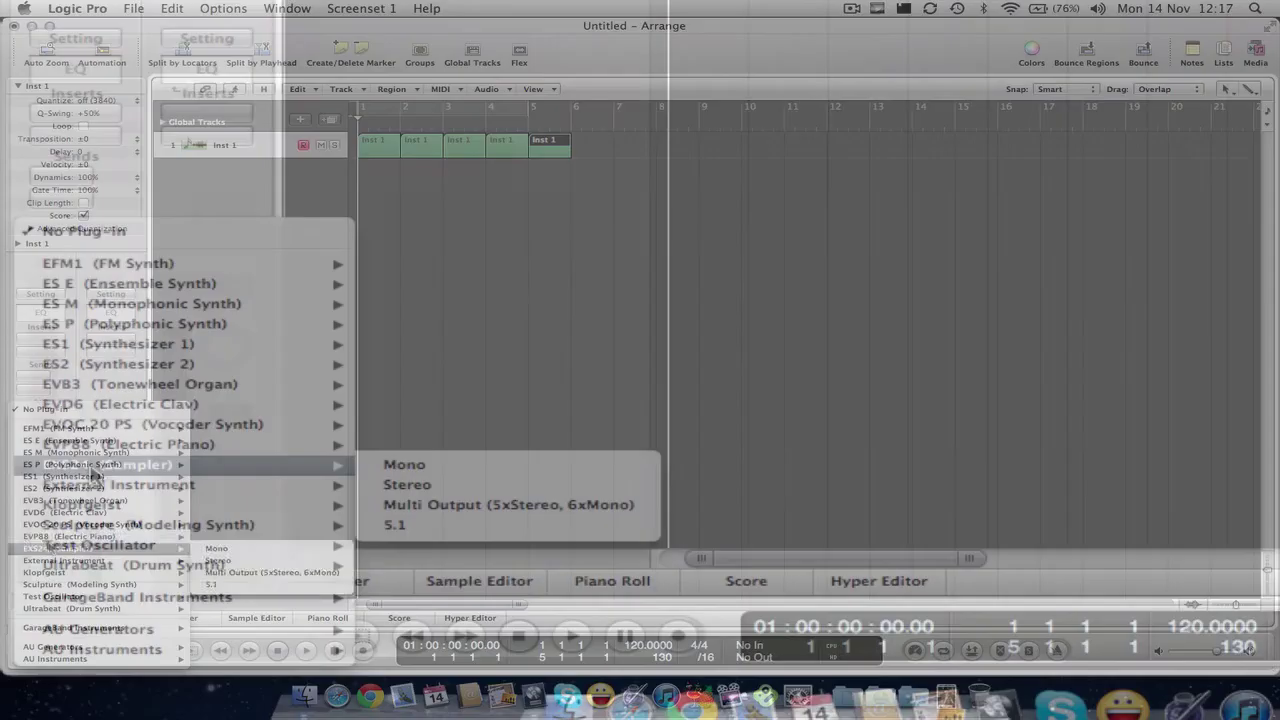
{"action": "mouse_move", "coordinate": [196, 444]}
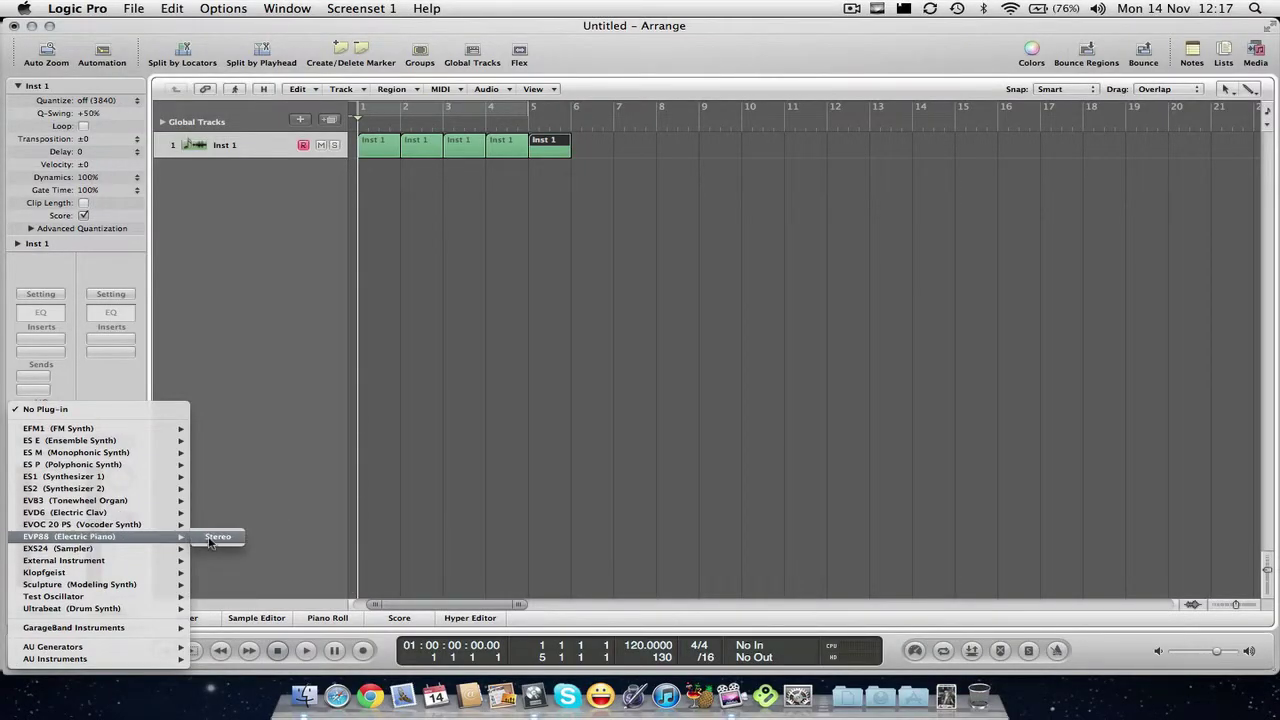
{"action": "left_click", "coordinate": [209, 540]}
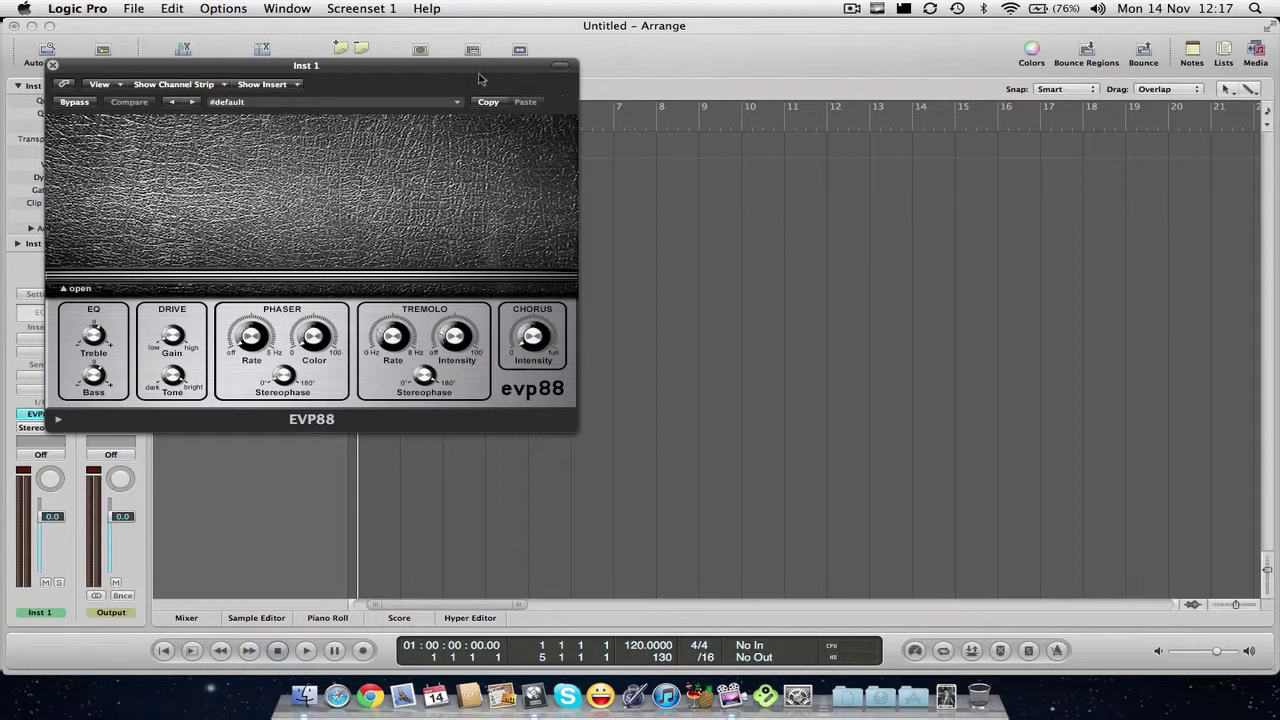
Step: Move the EVP88 window to the right and raise the system volume to audition it
{"action": "left_click_drag", "start_coordinate": [482, 74], "coordinate": [973, 113]}
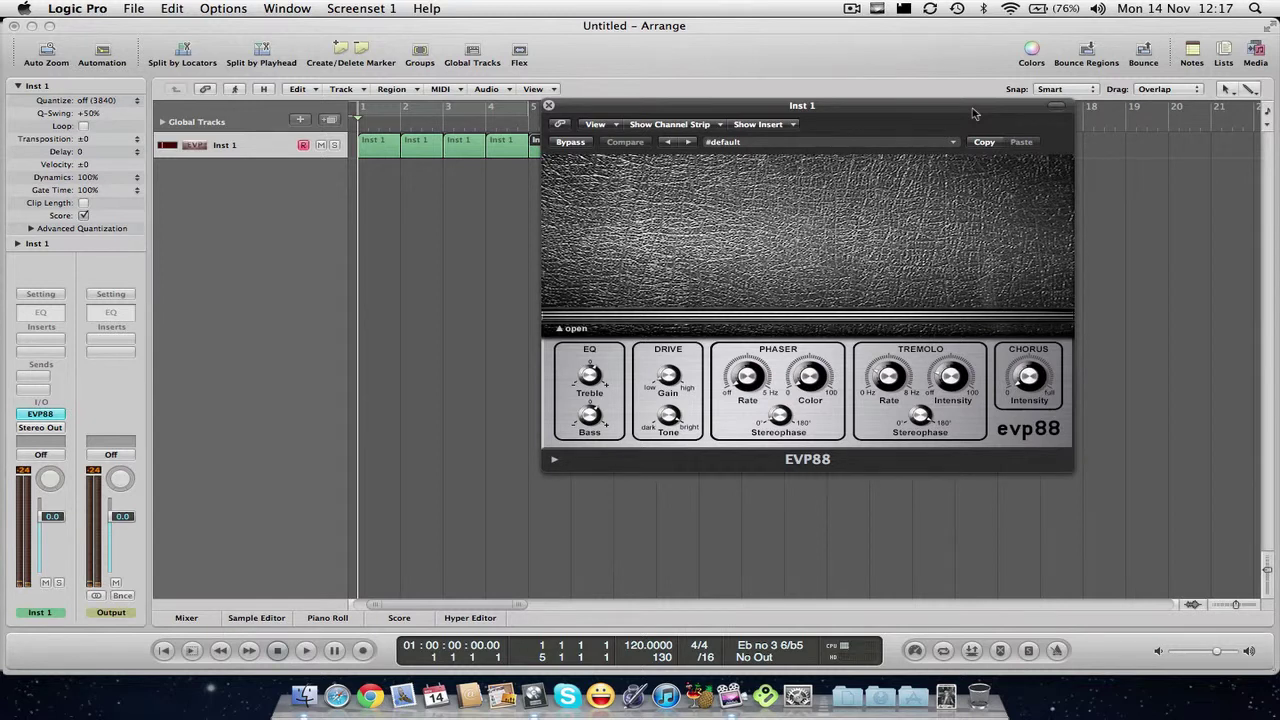
{"action": "key", "text": "XF86AudioRaiseVolume"}
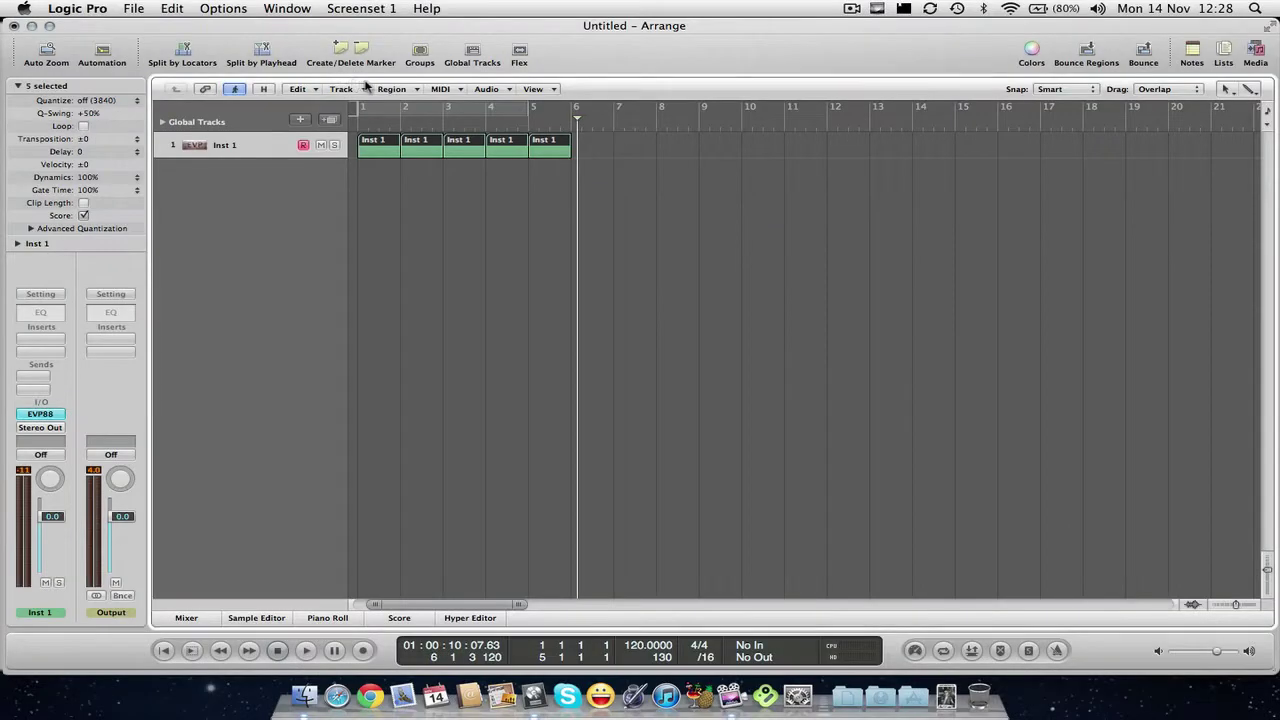
Step: Merge the five regions into one bars 1–5 region and show it in the Piano Roll
{"action": "left_click", "coordinate": [392, 89]}
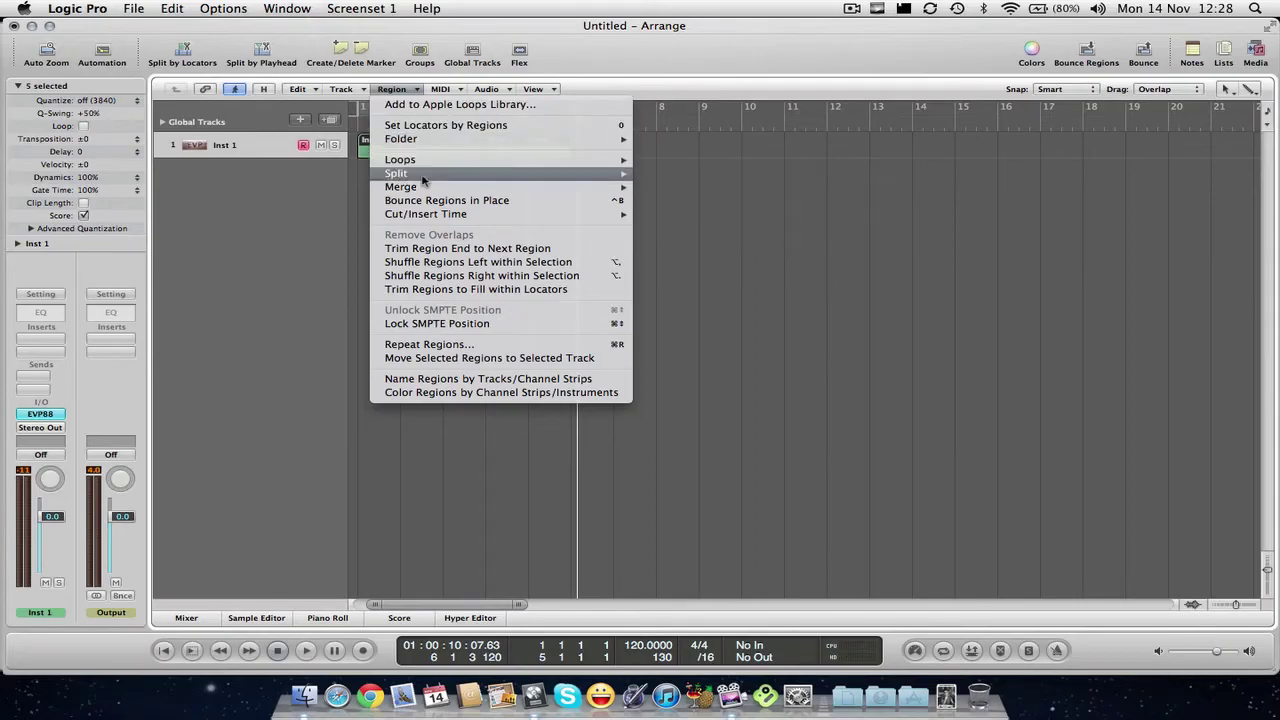
{"action": "mouse_move", "coordinate": [421, 177]}
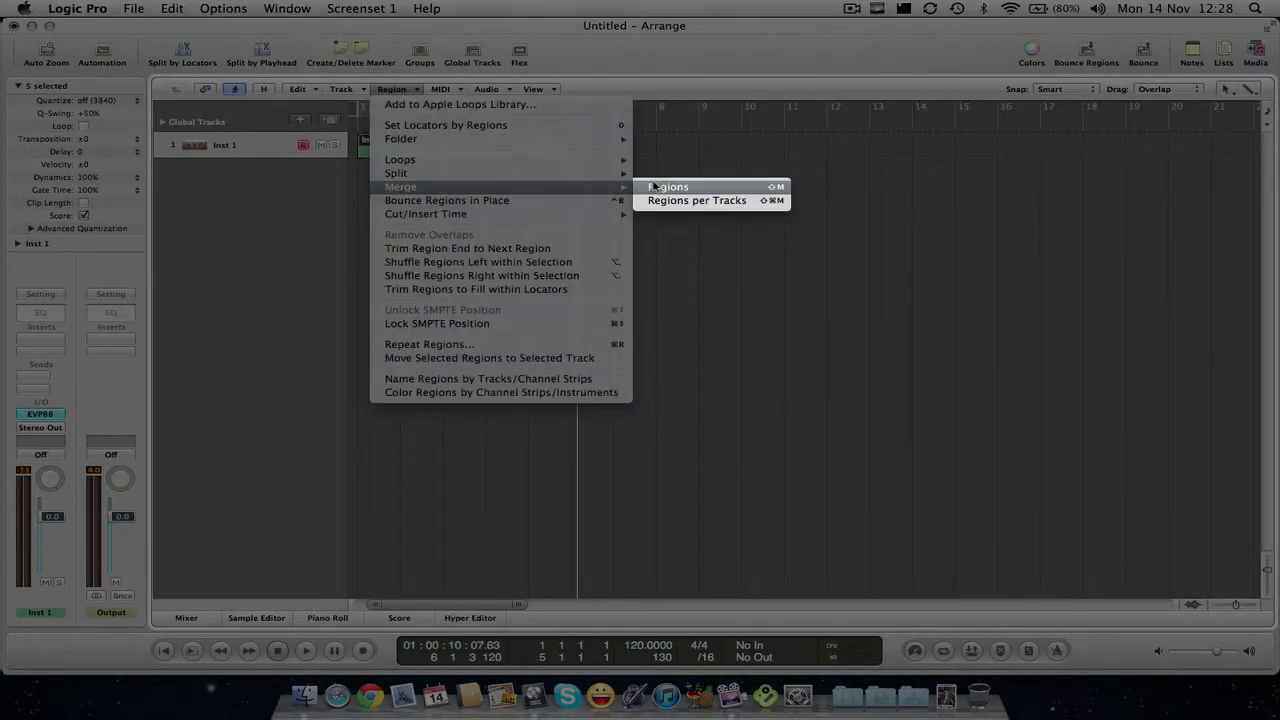
{"action": "left_click", "coordinate": [655, 187]}
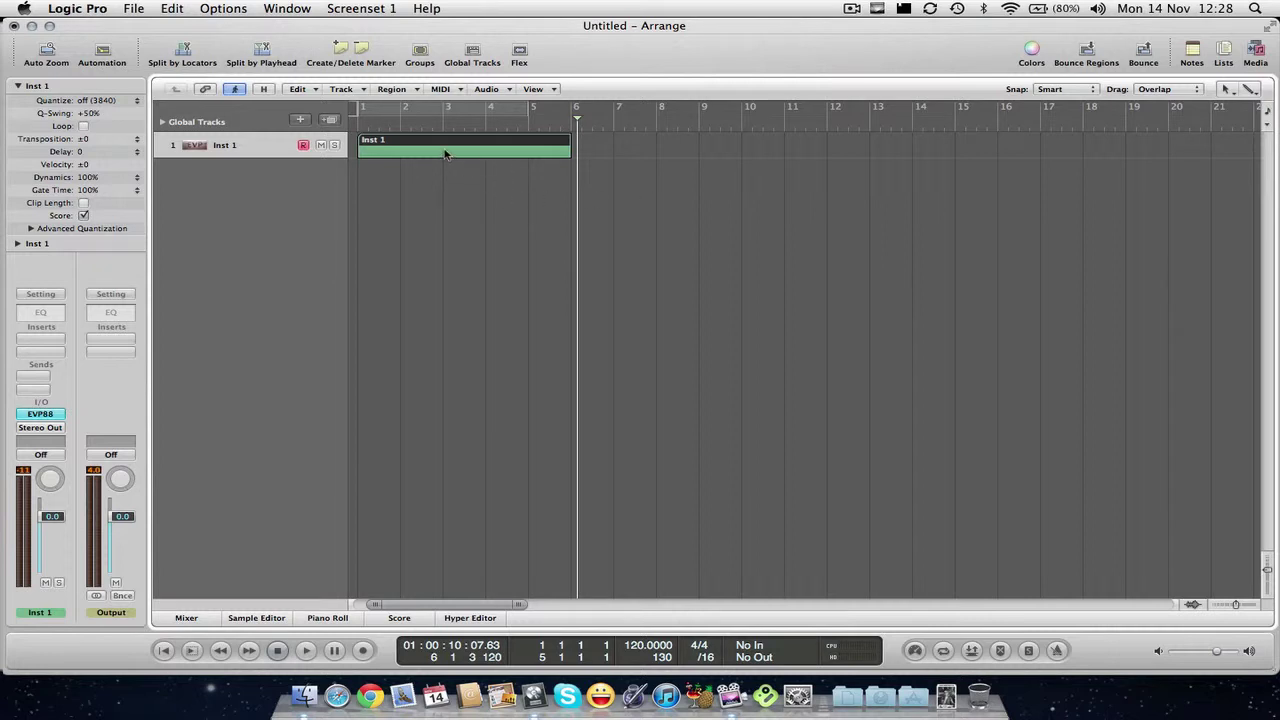
{"action": "key", "text": "p"}
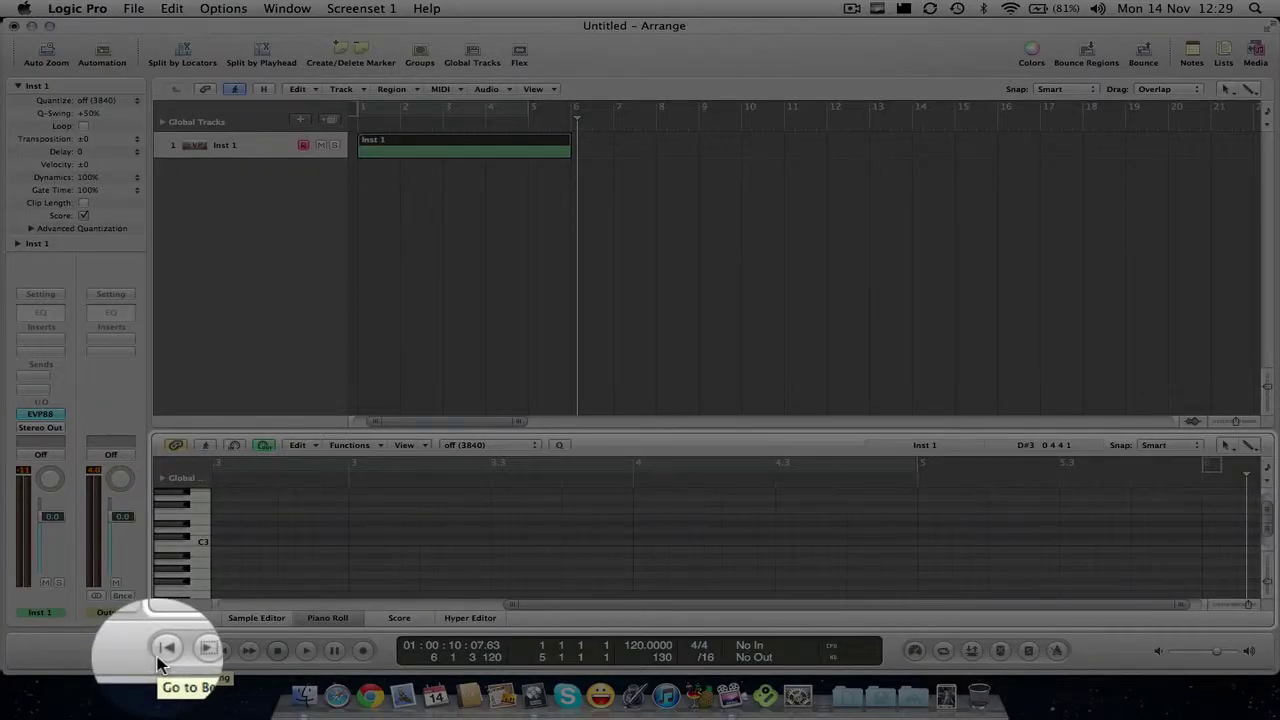
Step: Return the playhead to the start and draw the first four melody notes in bar 1
{"action": "left_click", "coordinate": [158, 658]}
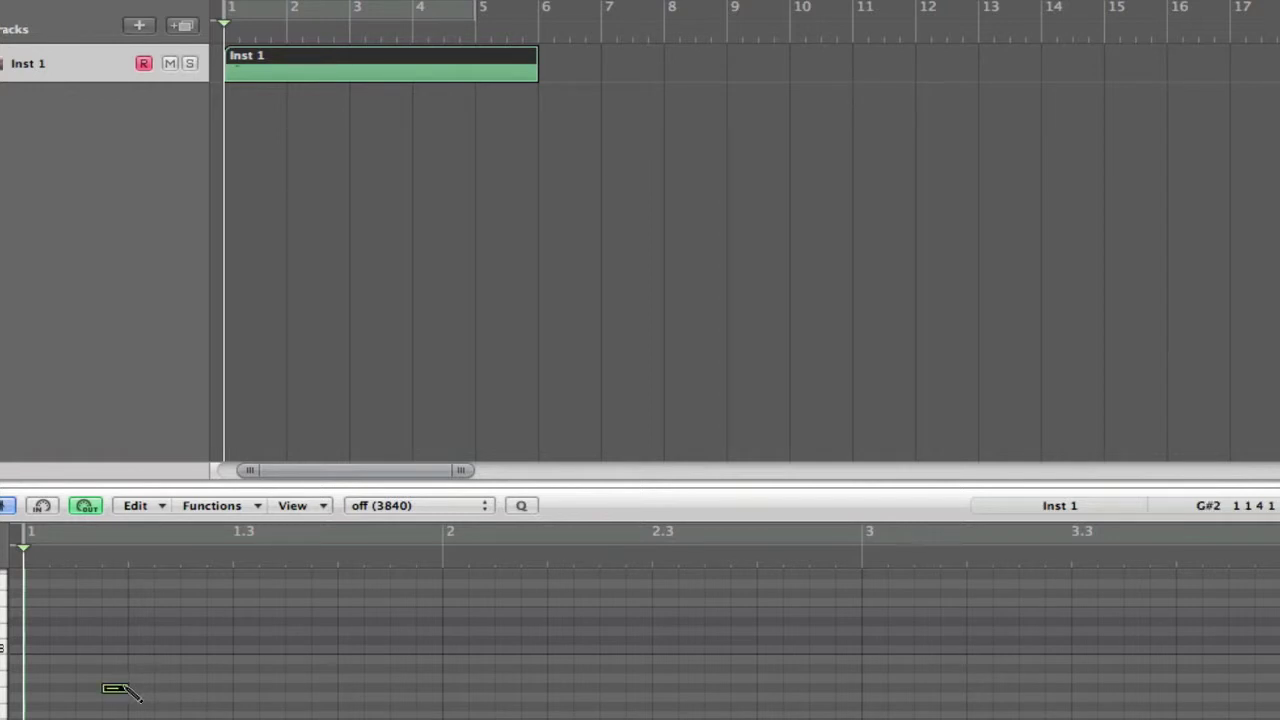
{"action": "left_click", "coordinate": [115, 688]}
{"action": "left_click", "coordinate": [246, 651]}
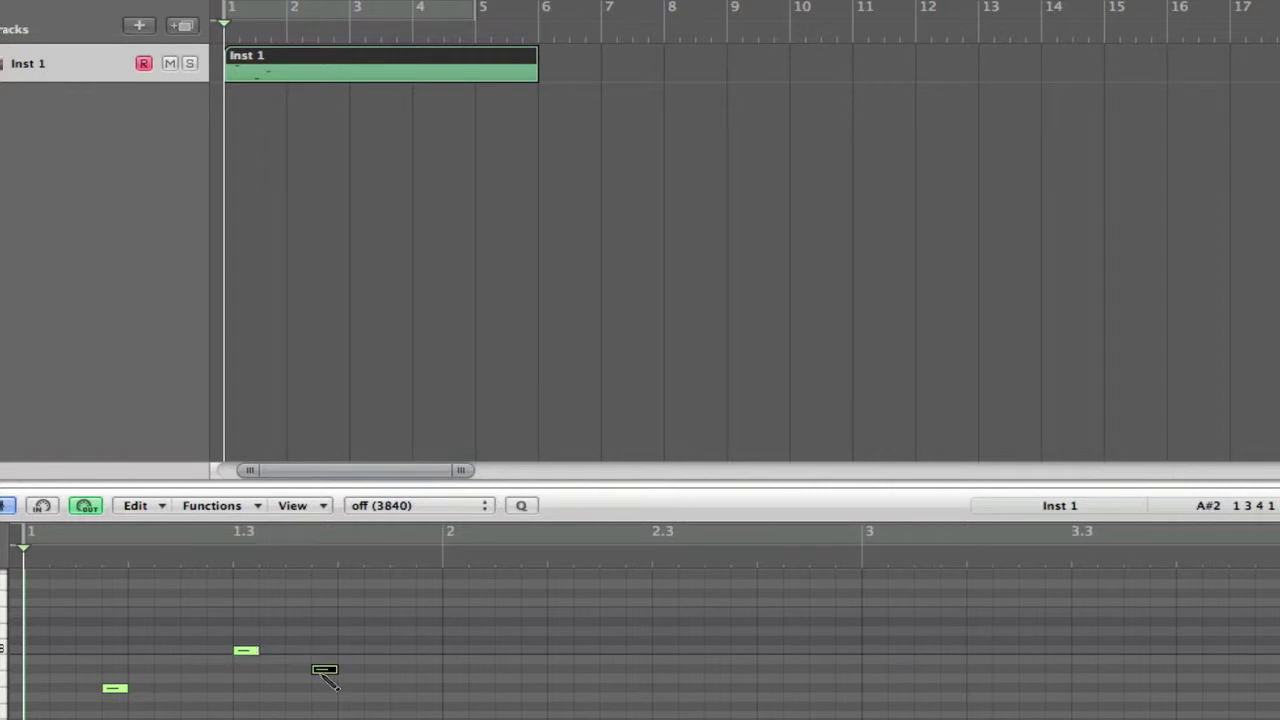
{"action": "left_click", "coordinate": [403, 679]}
{"action": "left_click", "coordinate": [508, 689]}
Step: Draw the low notes after bar 2 and a chord topped by D#3, then play it back
{"action": "left_click", "coordinate": [587, 697]}
{"action": "left_click", "coordinate": [665, 698]}
{"action": "left_click", "coordinate": [718, 697]}
{"action": "left_click", "coordinate": [744, 679]}
{"action": "left_click", "coordinate": [718, 660]}
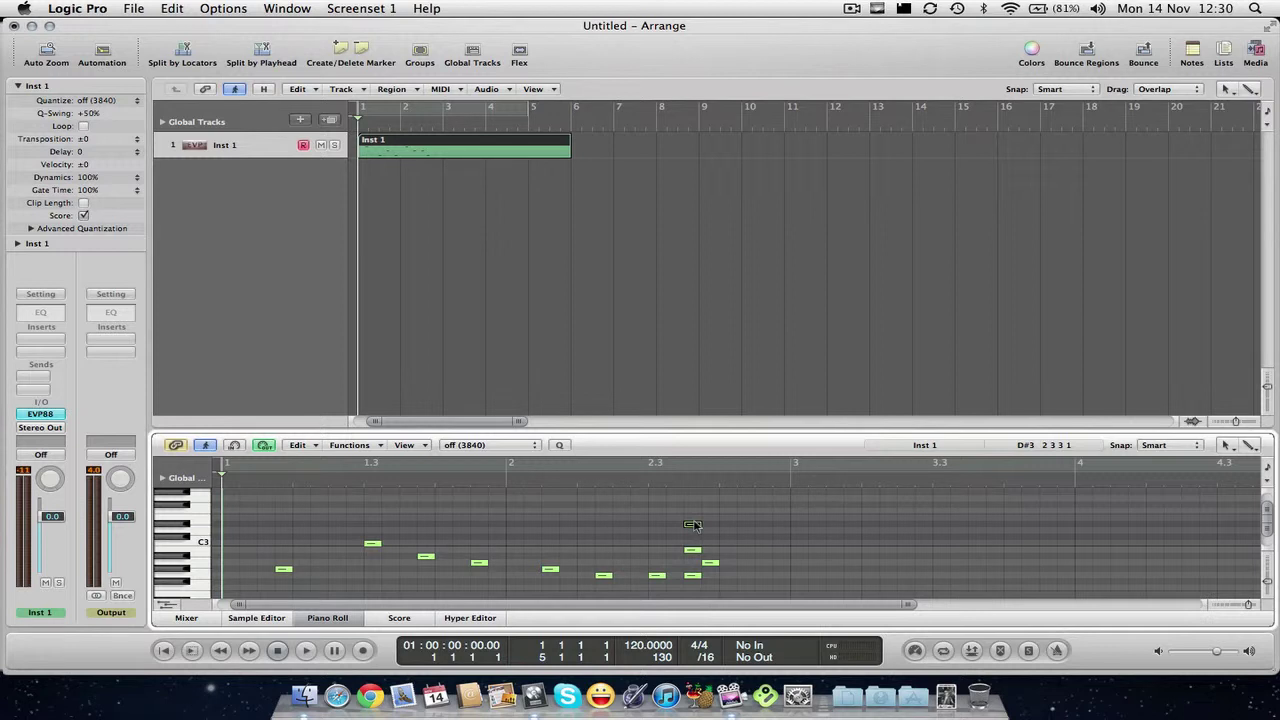
{"action": "key", "text": "space"}
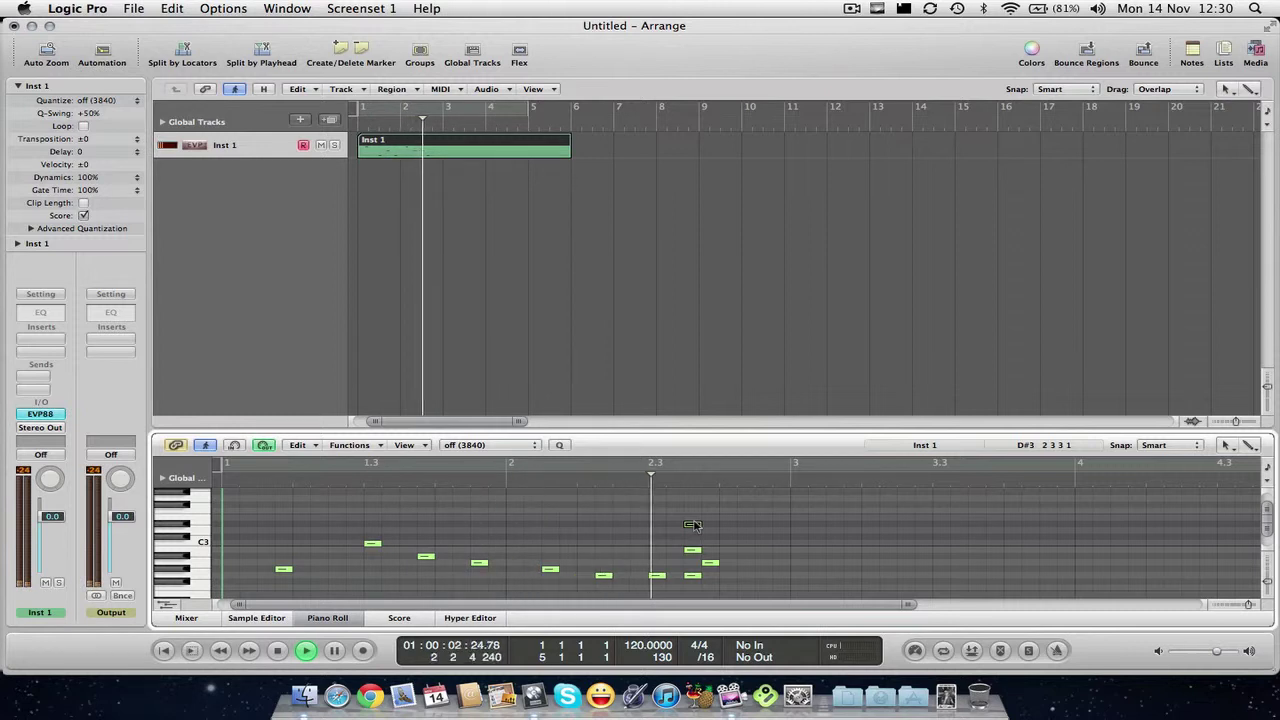
{"action": "key", "text": "space"}
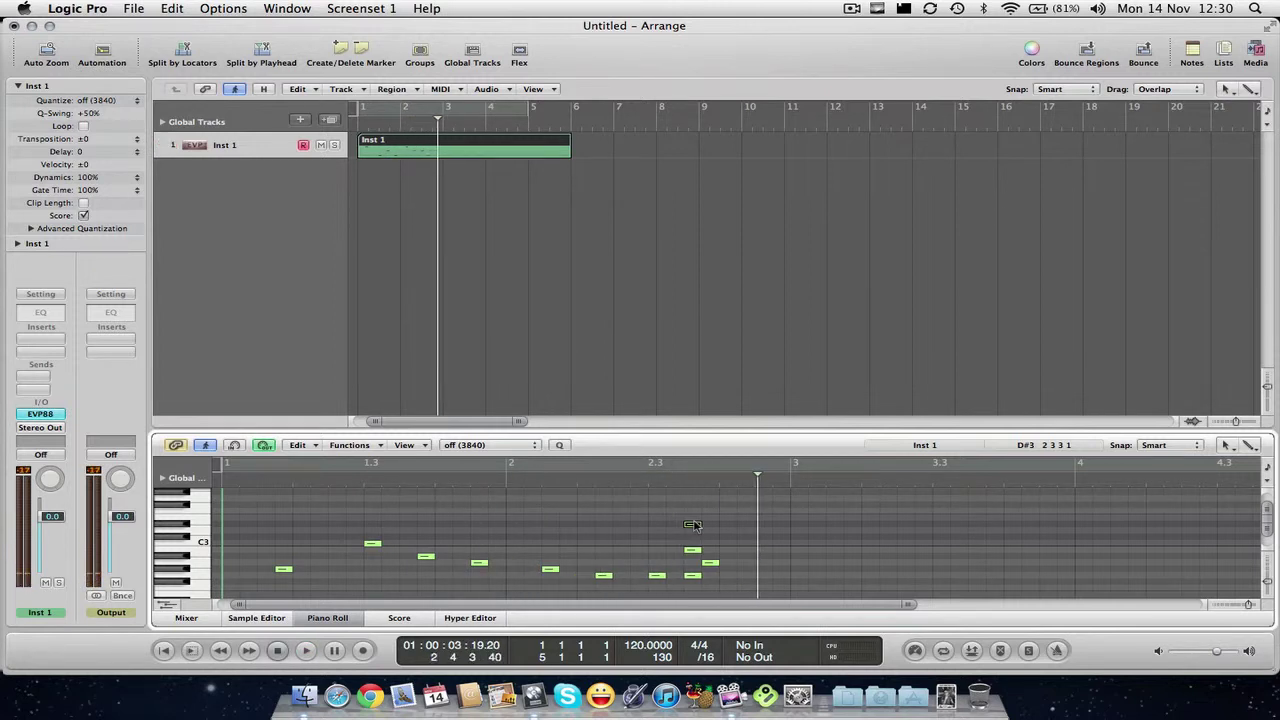
Step: Delete the drawn Inst 1 region and close the Piano Roll
{"action": "left_click", "coordinate": [692, 525]}
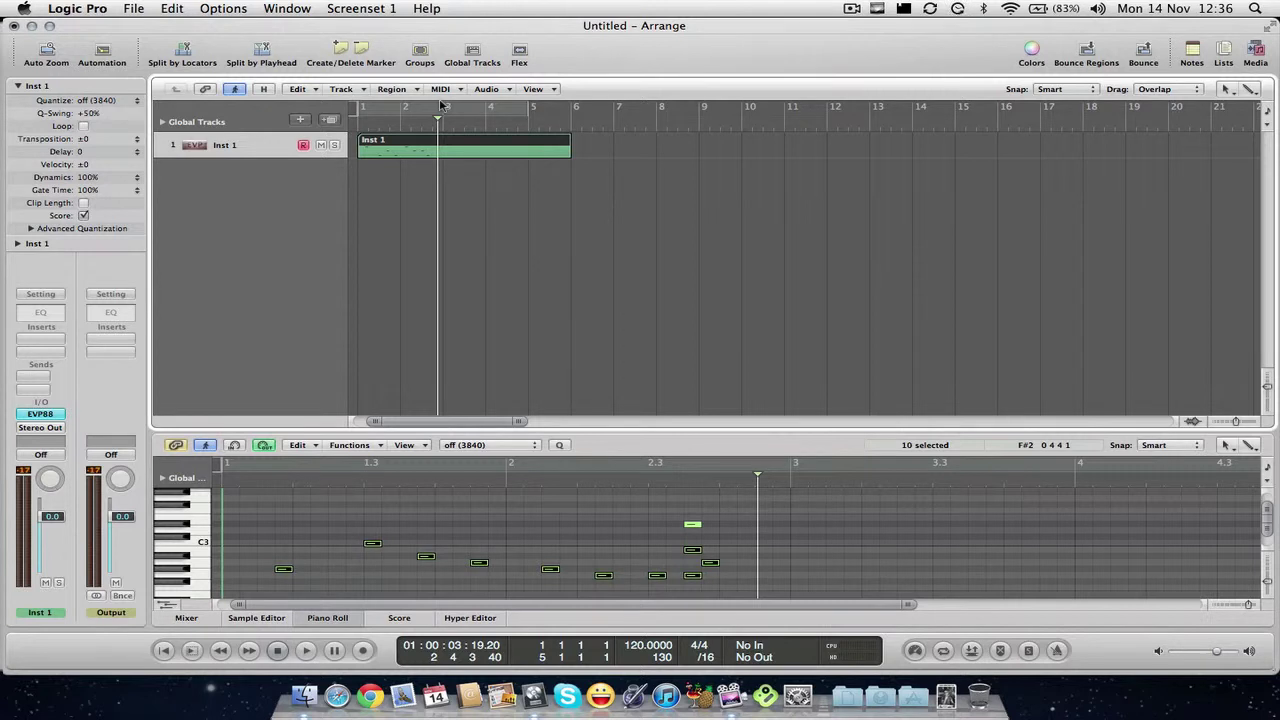
{"action": "key", "text": "Delete"}
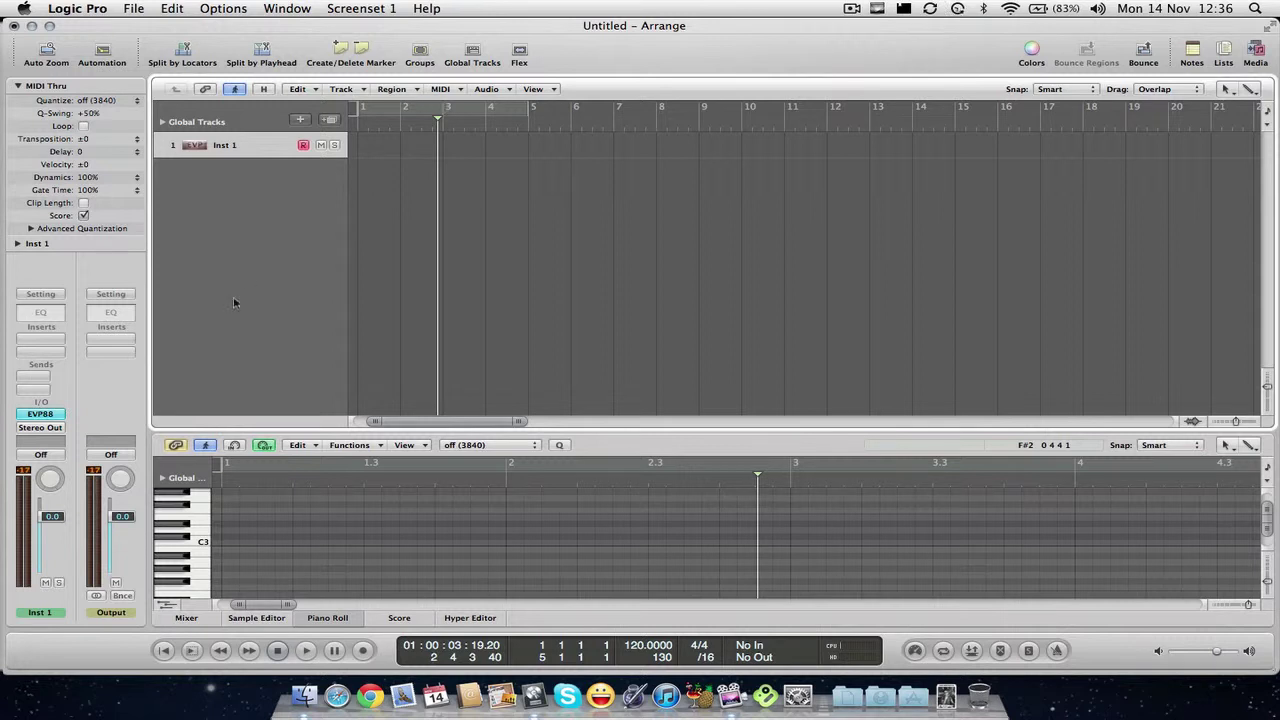
{"action": "left_click", "coordinate": [345, 618]}
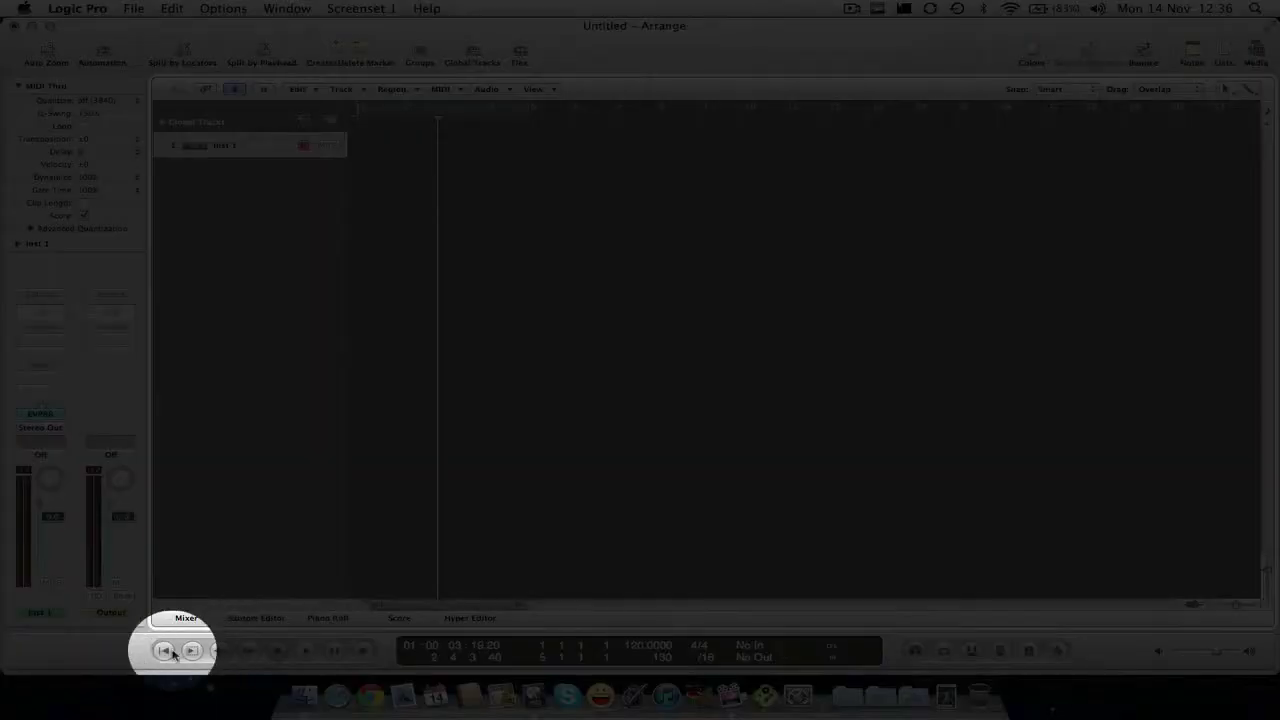
Step: Record a MIDI performance from the project start, producing a #default region through bar 9
{"action": "left_click", "coordinate": [168, 651]}
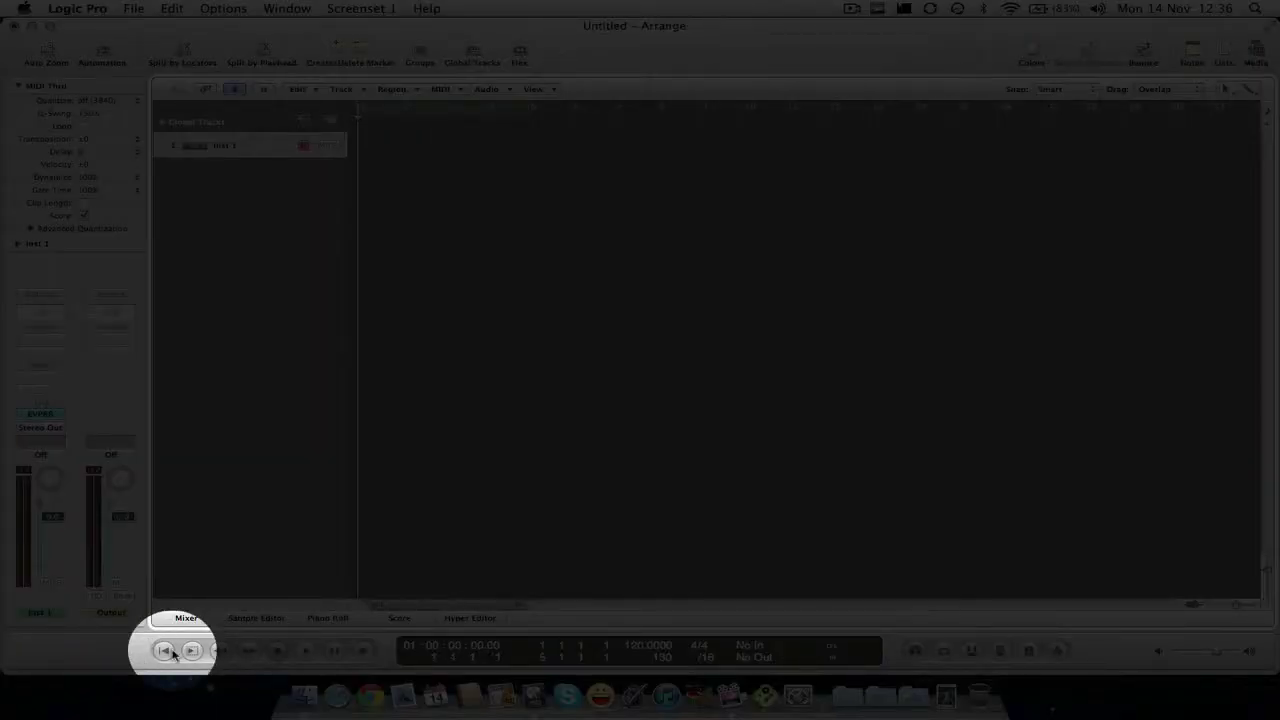
{"action": "left_click", "coordinate": [363, 651]}
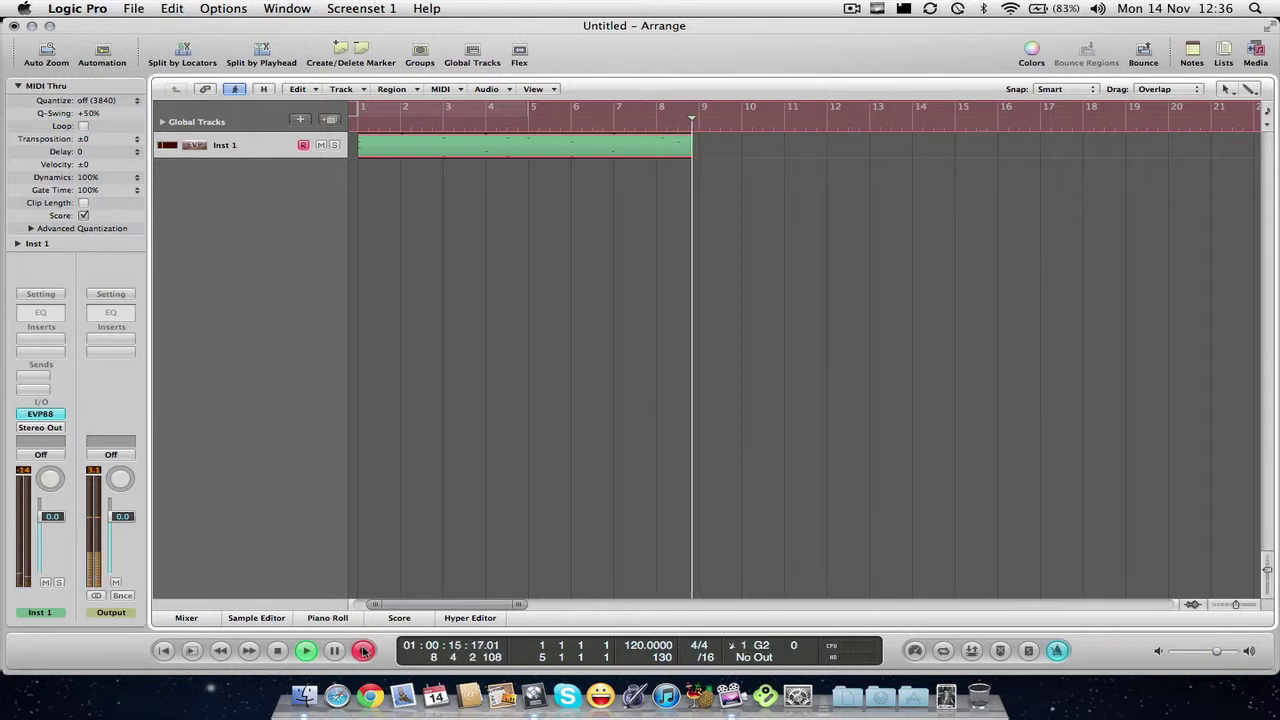
{"action": "key", "text": "space"}
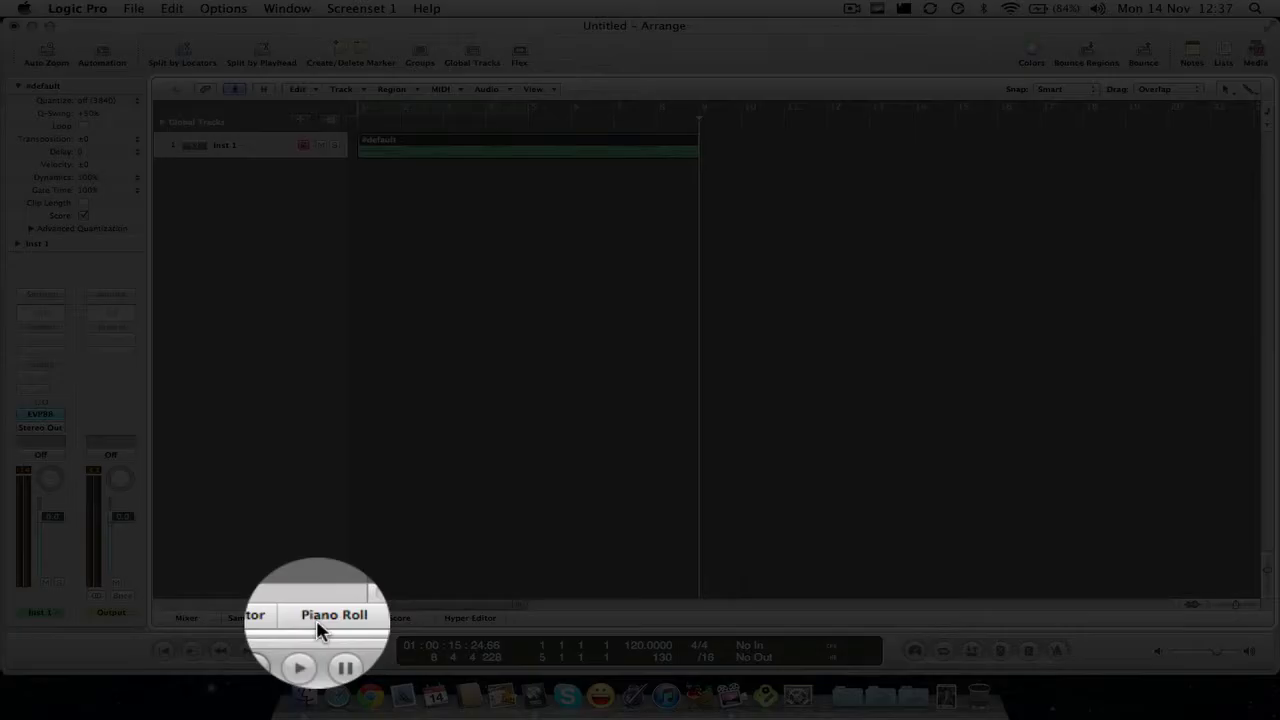
Step: Show the recorded region in the Piano Roll and play it back from the beginning
{"action": "left_click", "coordinate": [320, 630]}
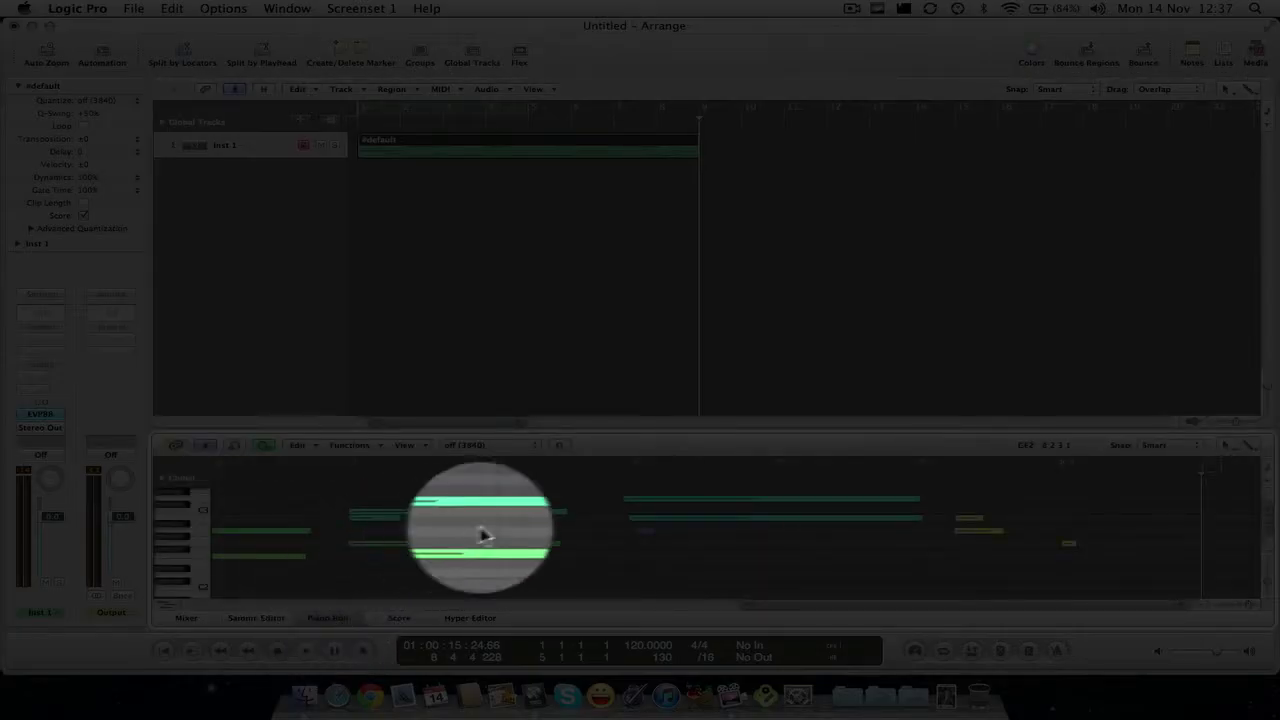
{"action": "scroll", "coordinate": [492, 529], "scroll_direction": "left", "scroll_amount": 10}
{"action": "scroll", "coordinate": [497, 527], "scroll_direction": "left", "scroll_amount": 5}
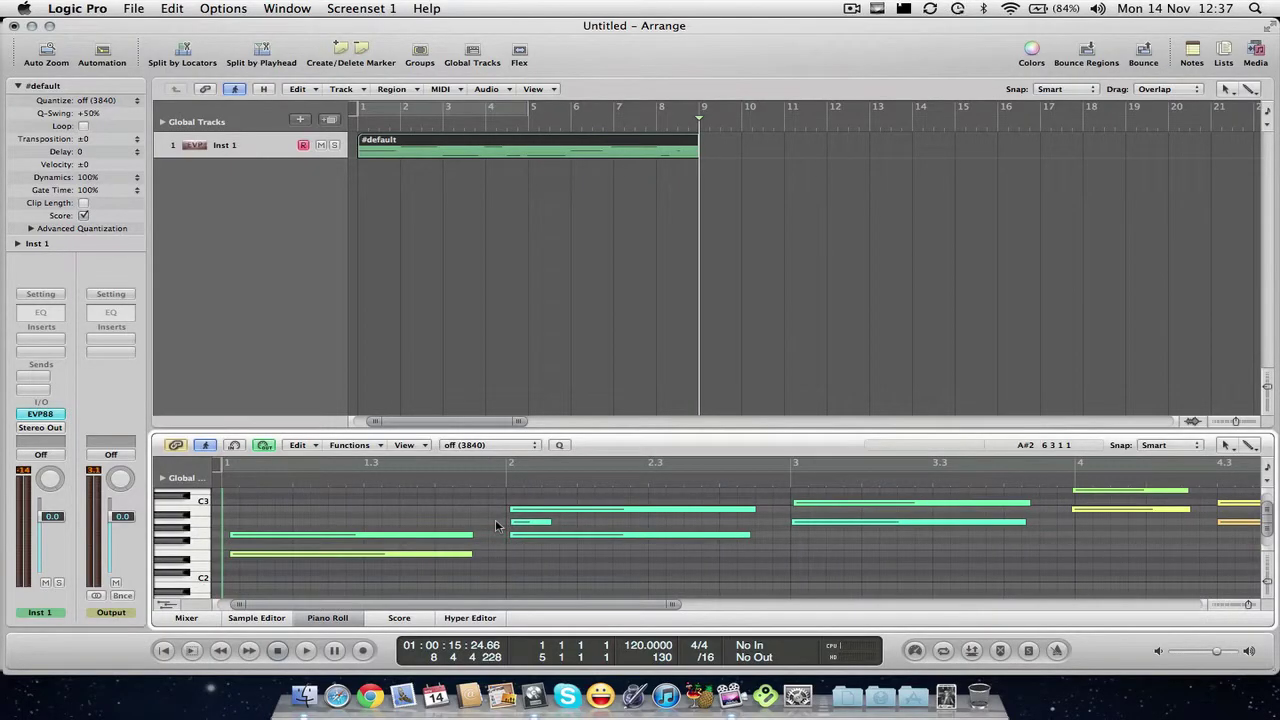
{"action": "scroll", "coordinate": [497, 527], "scroll_direction": "right", "scroll_amount": 2}
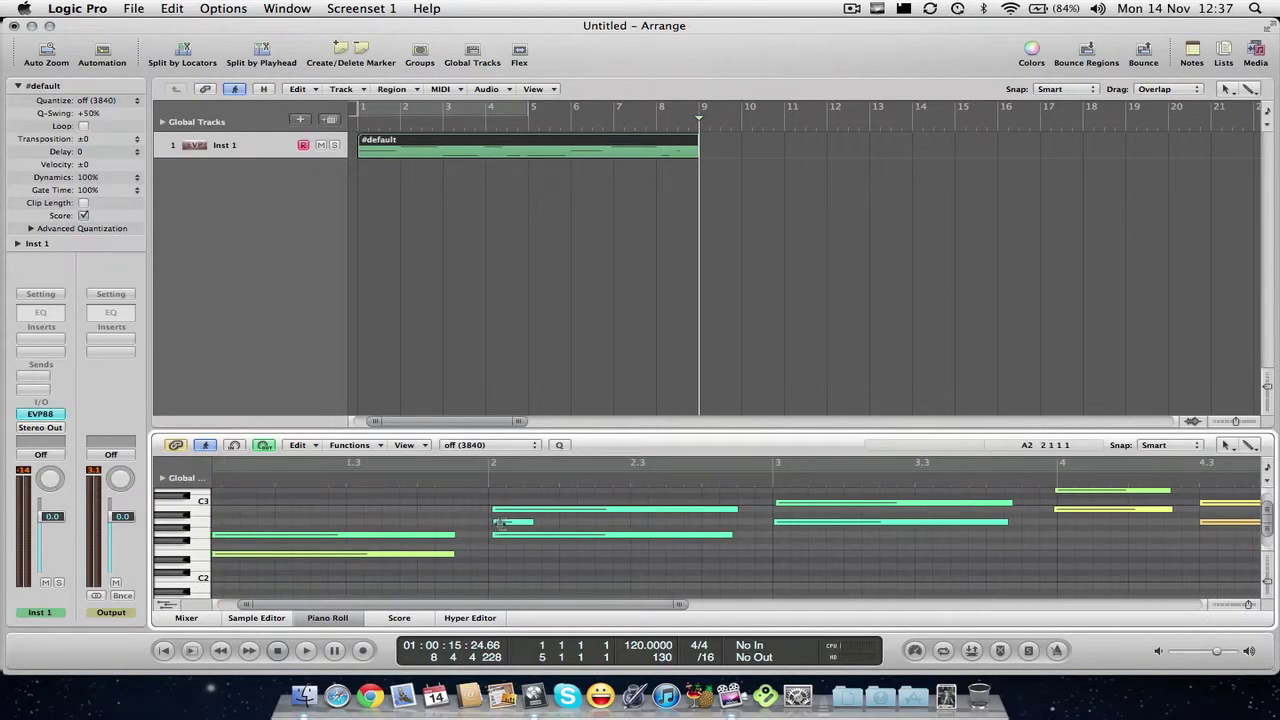
{"action": "scroll", "coordinate": [503, 526], "scroll_direction": "left", "scroll_amount": 2}
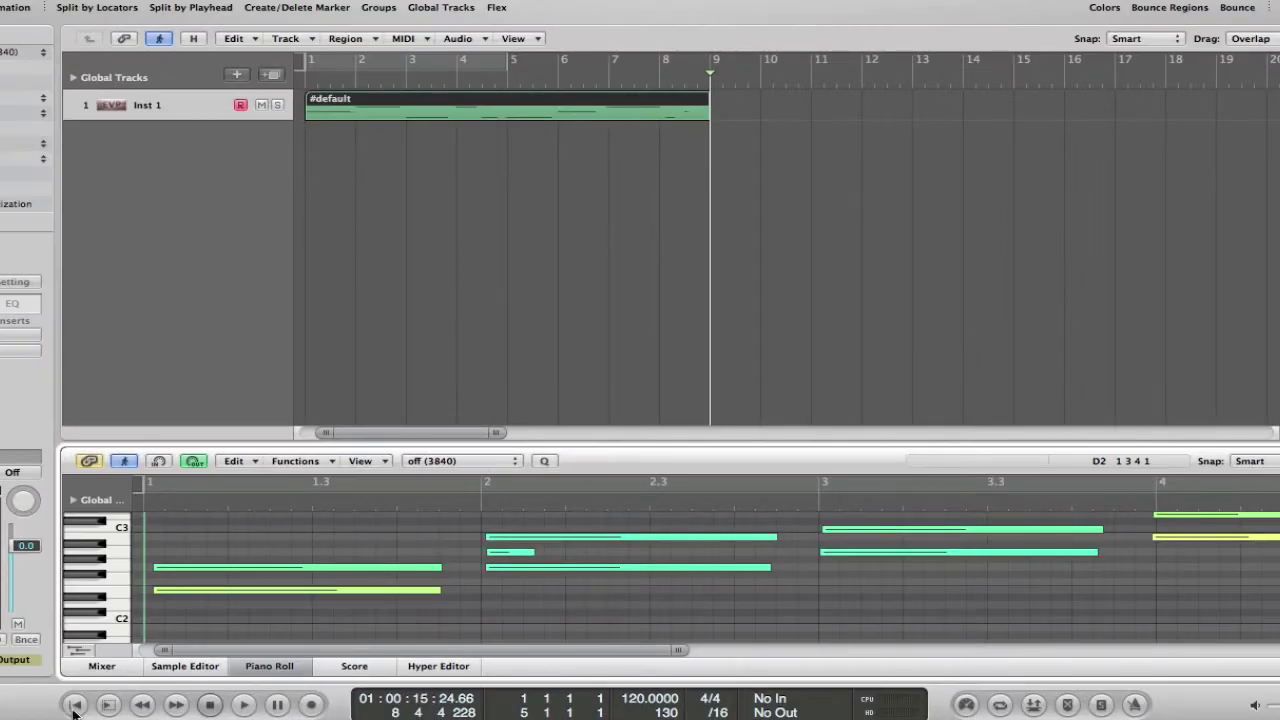
{"action": "left_click", "coordinate": [74, 706]}
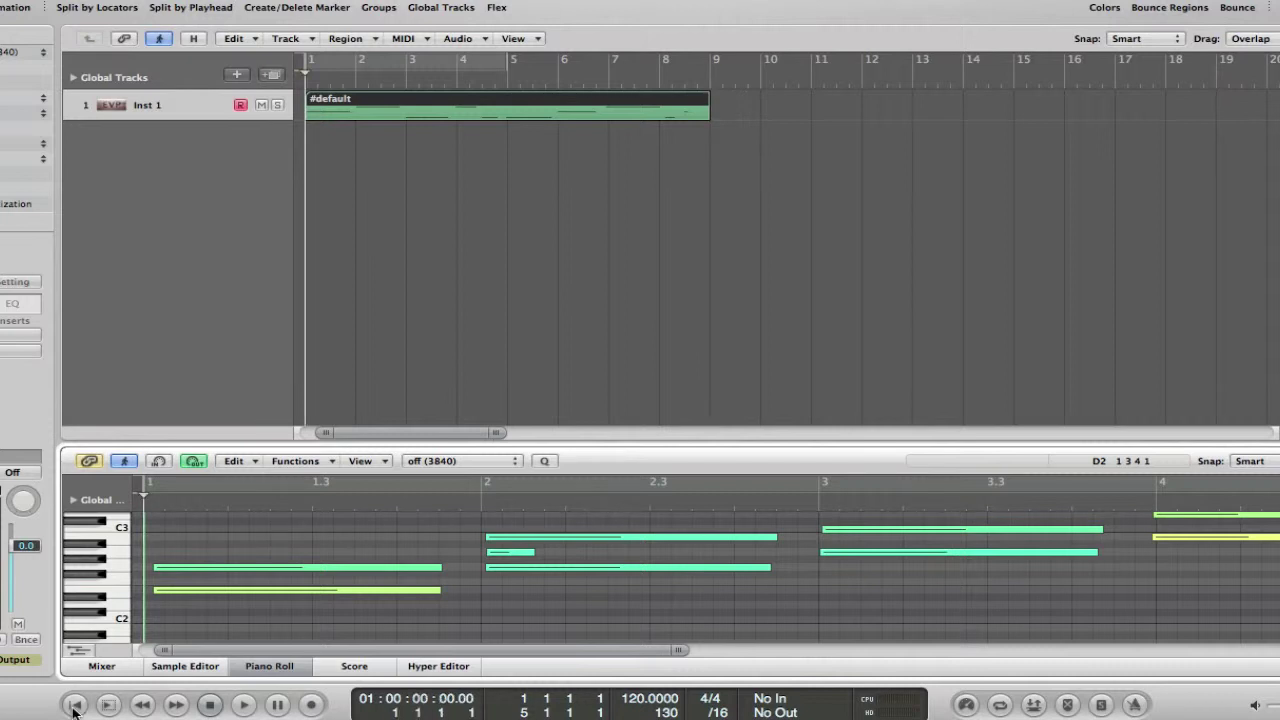
{"action": "key", "text": "space"}
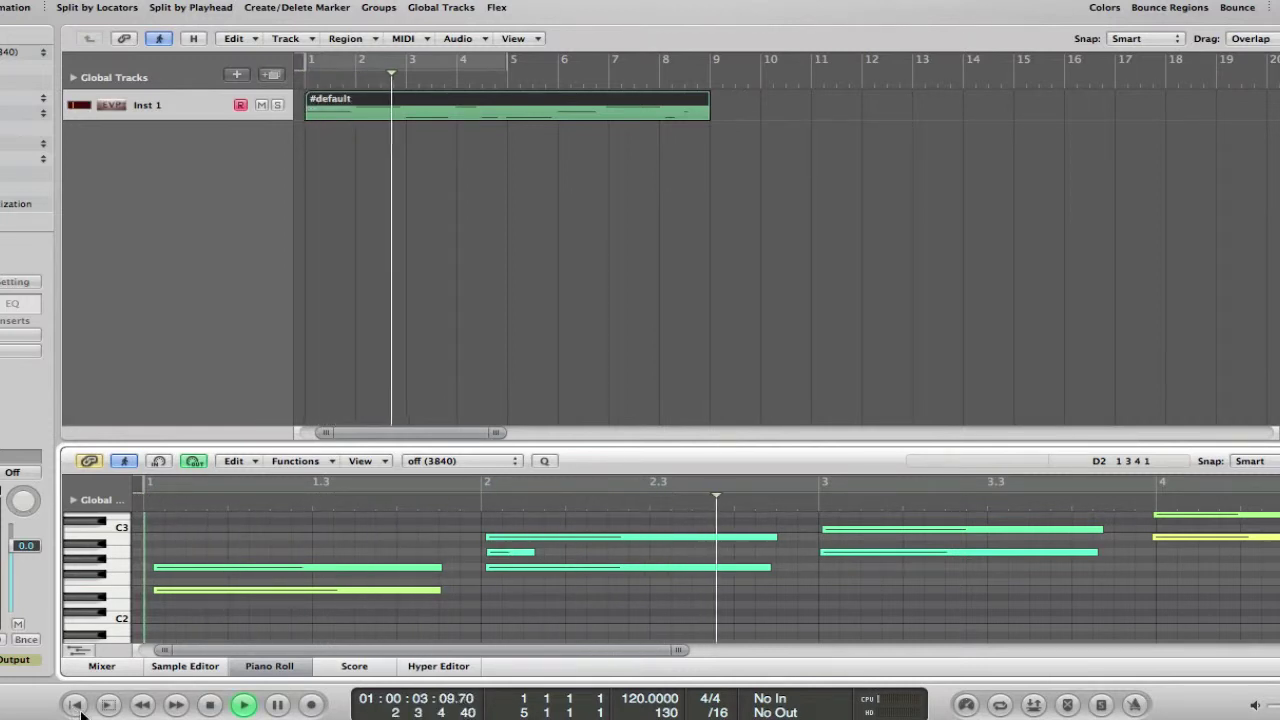
{"action": "key", "text": "space"}
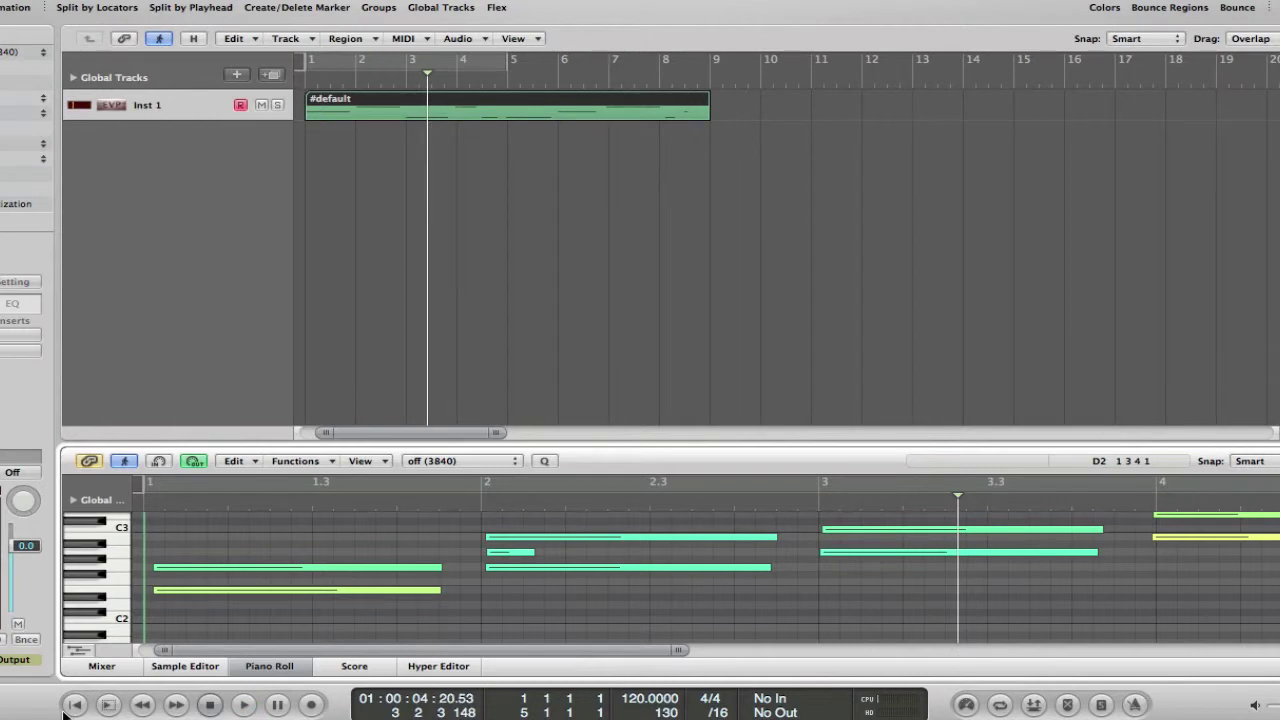
{"action": "left_click", "coordinate": [66, 707]}
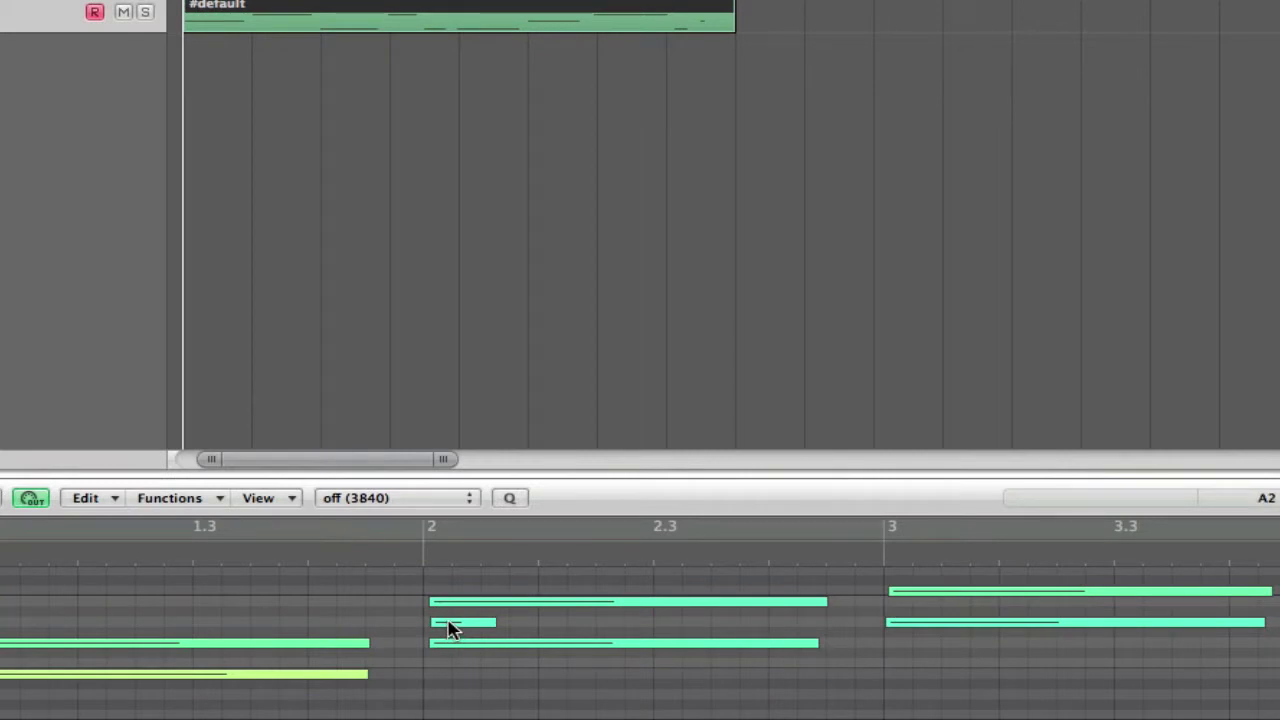
Step: Delete the short stray note at bar 2 and reposition the playhead
{"action": "left_click", "coordinate": [450, 625]}
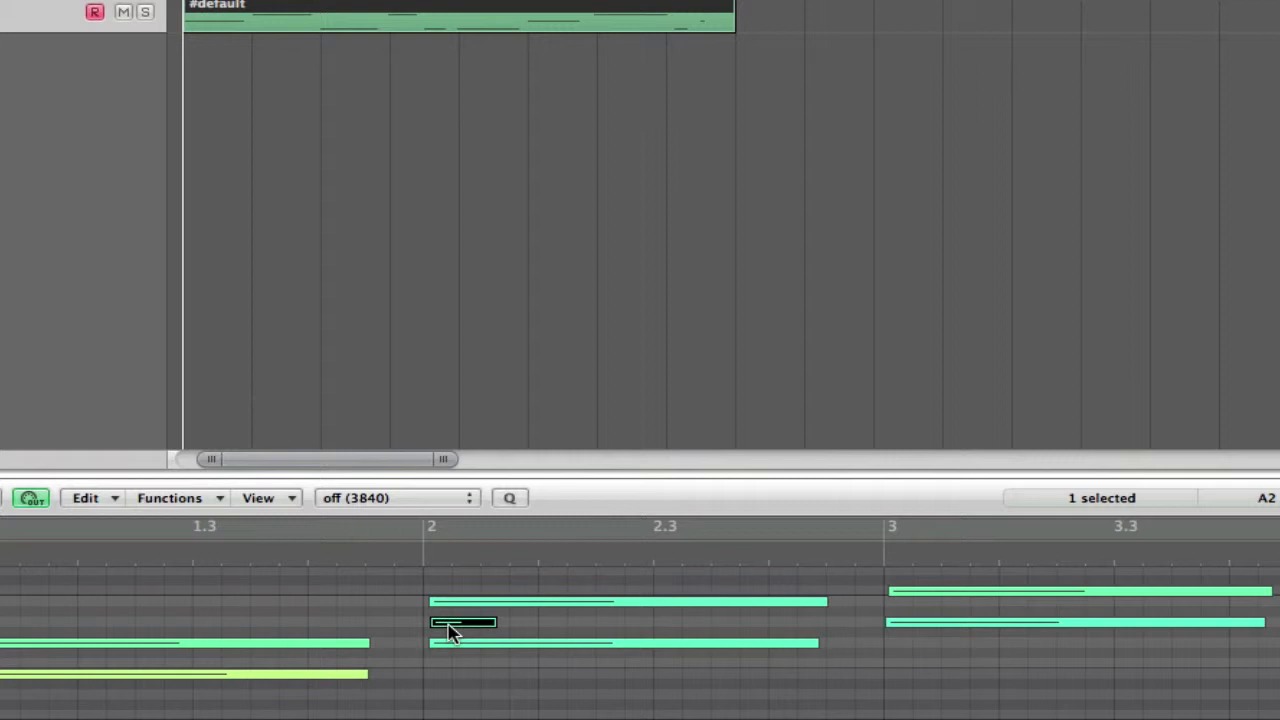
{"action": "key", "text": "Delete"}
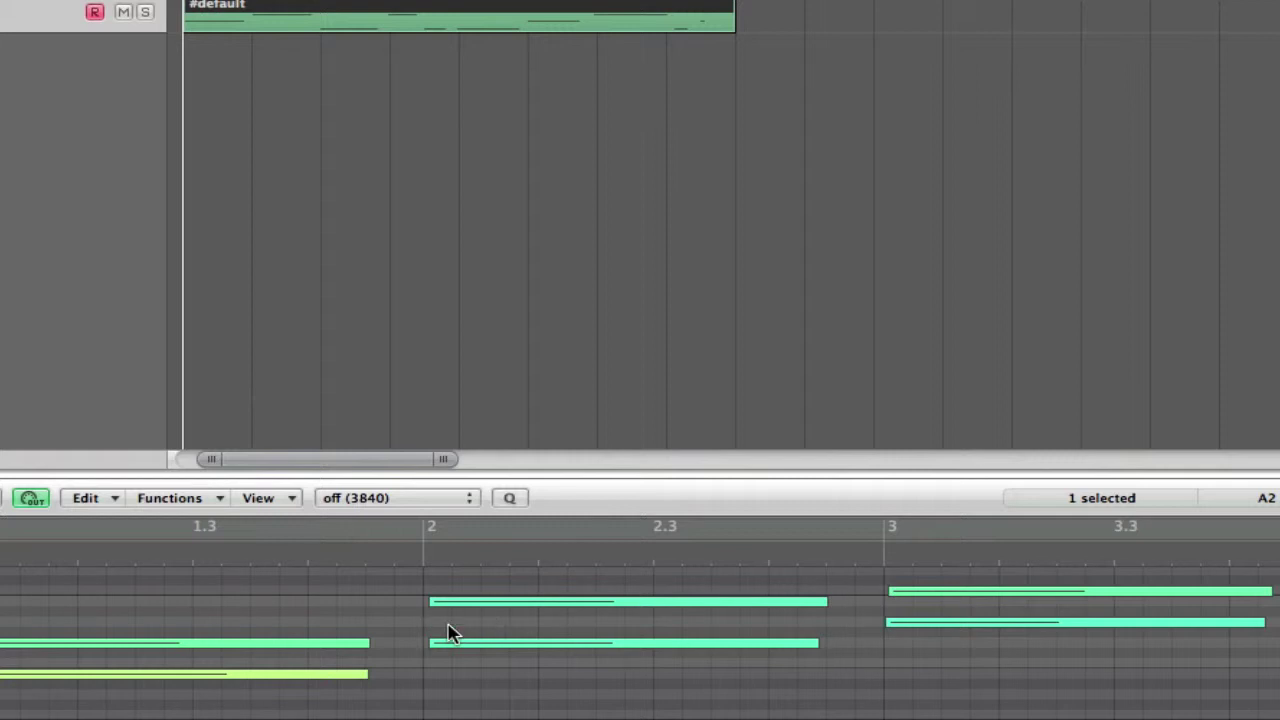
{"action": "left_click", "coordinate": [381, 552]}
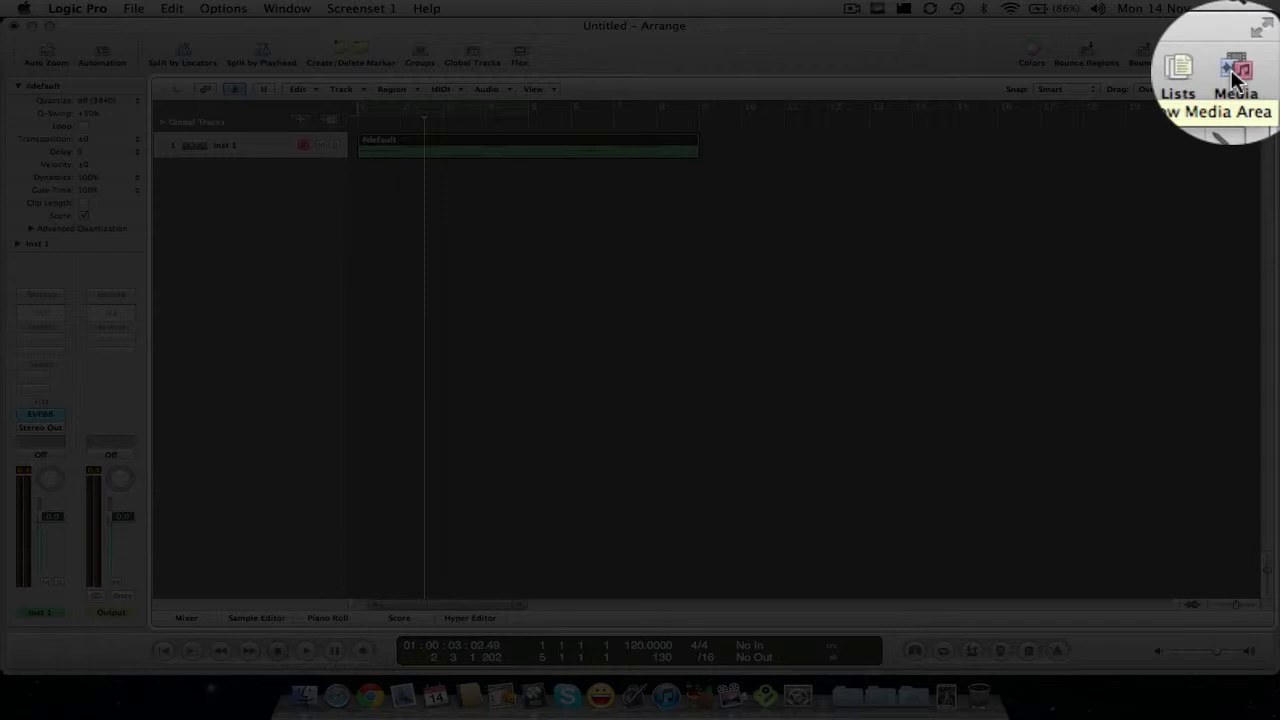
Step: From the Library, audition Suitcase Bright and Mark IV Phaser, then settle on Suitcase MkI
{"action": "left_click", "coordinate": [1236, 78]}
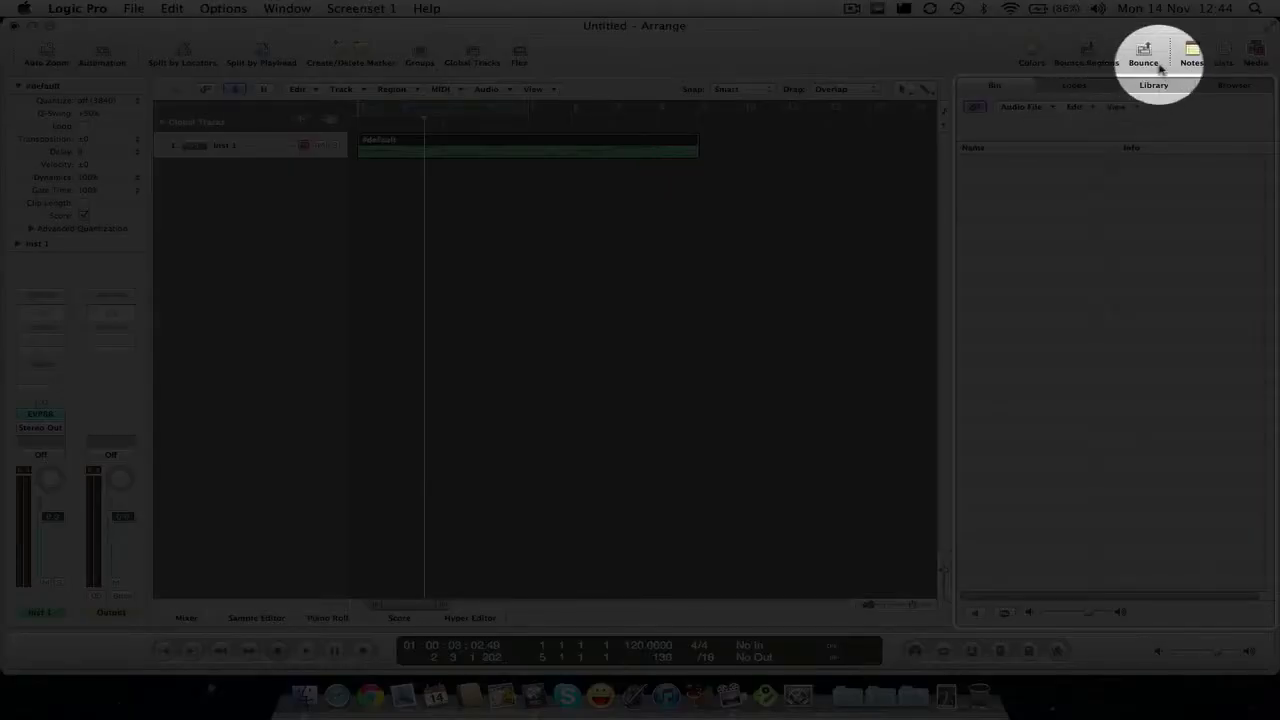
{"action": "left_click", "coordinate": [1154, 86]}
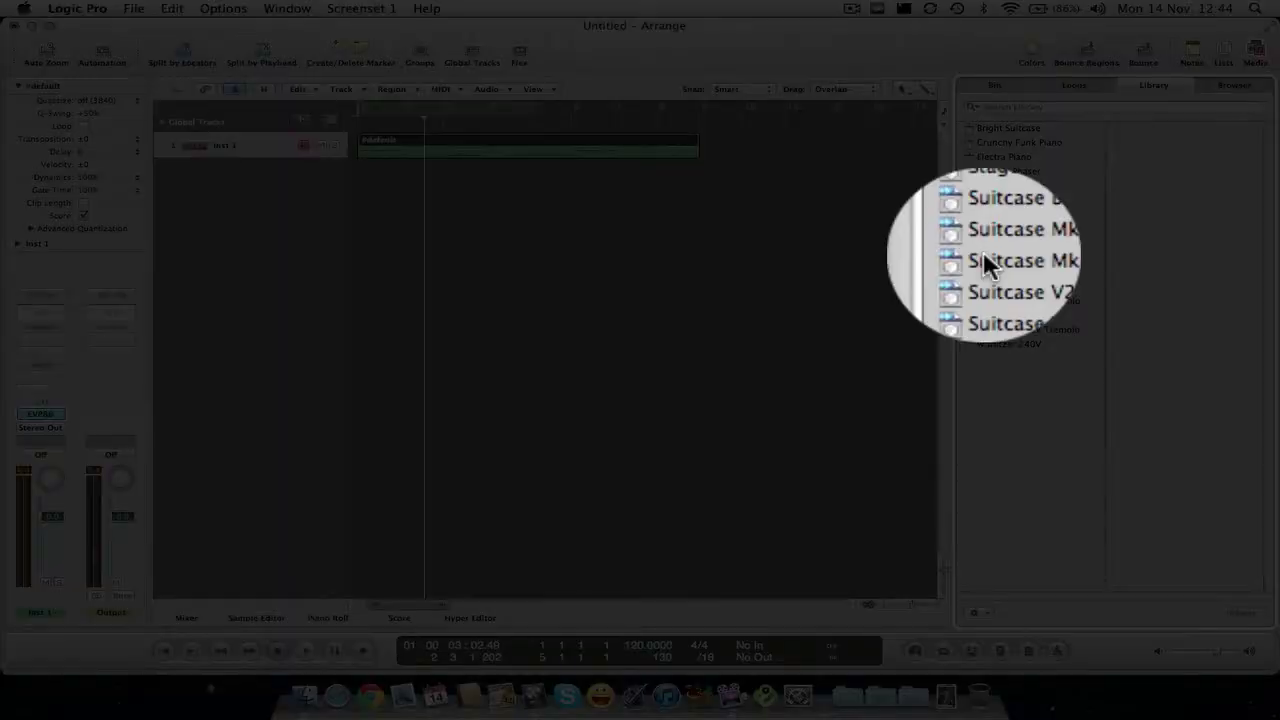
{"action": "left_click", "coordinate": [984, 252]}
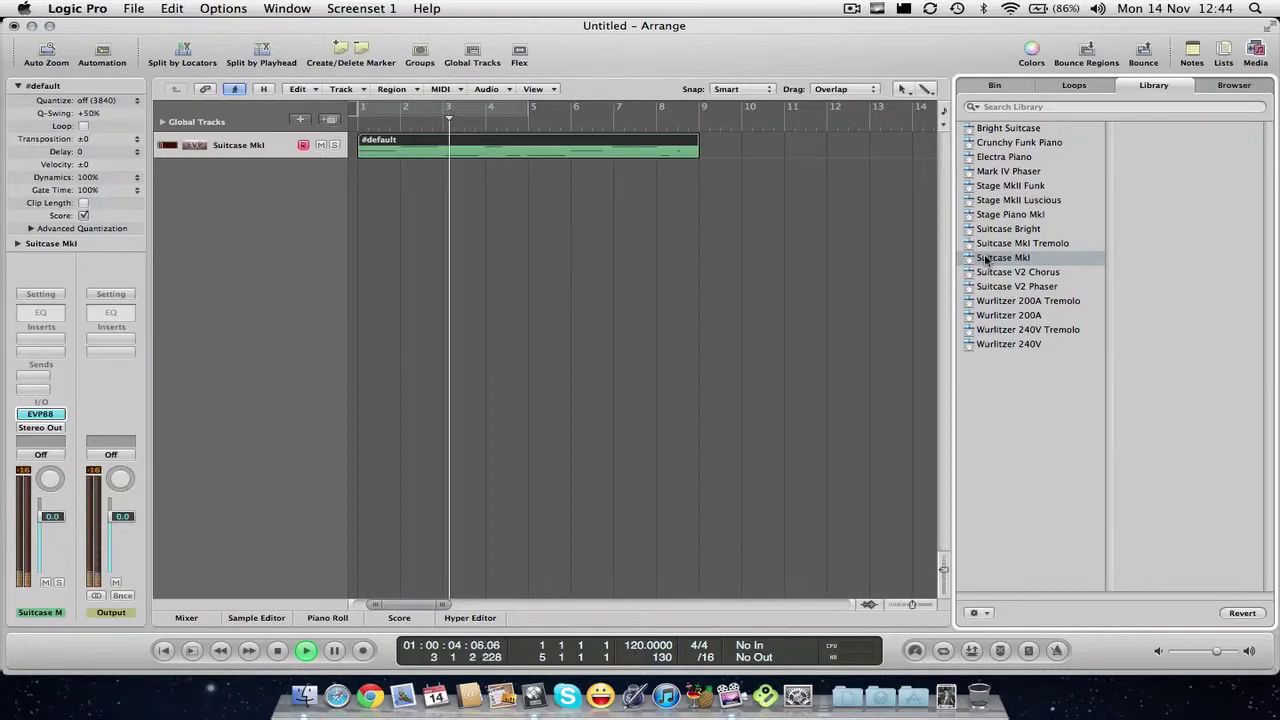
{"action": "left_click", "coordinate": [988, 230]}
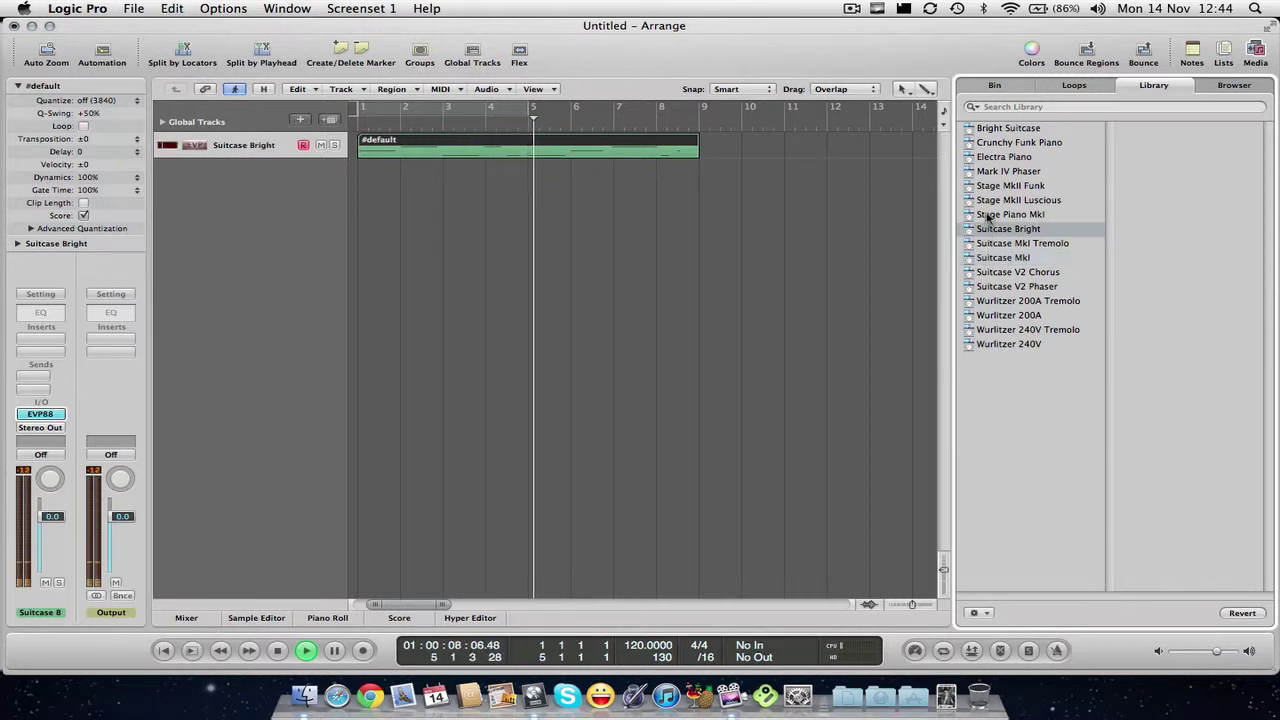
{"action": "left_click", "coordinate": [988, 173]}
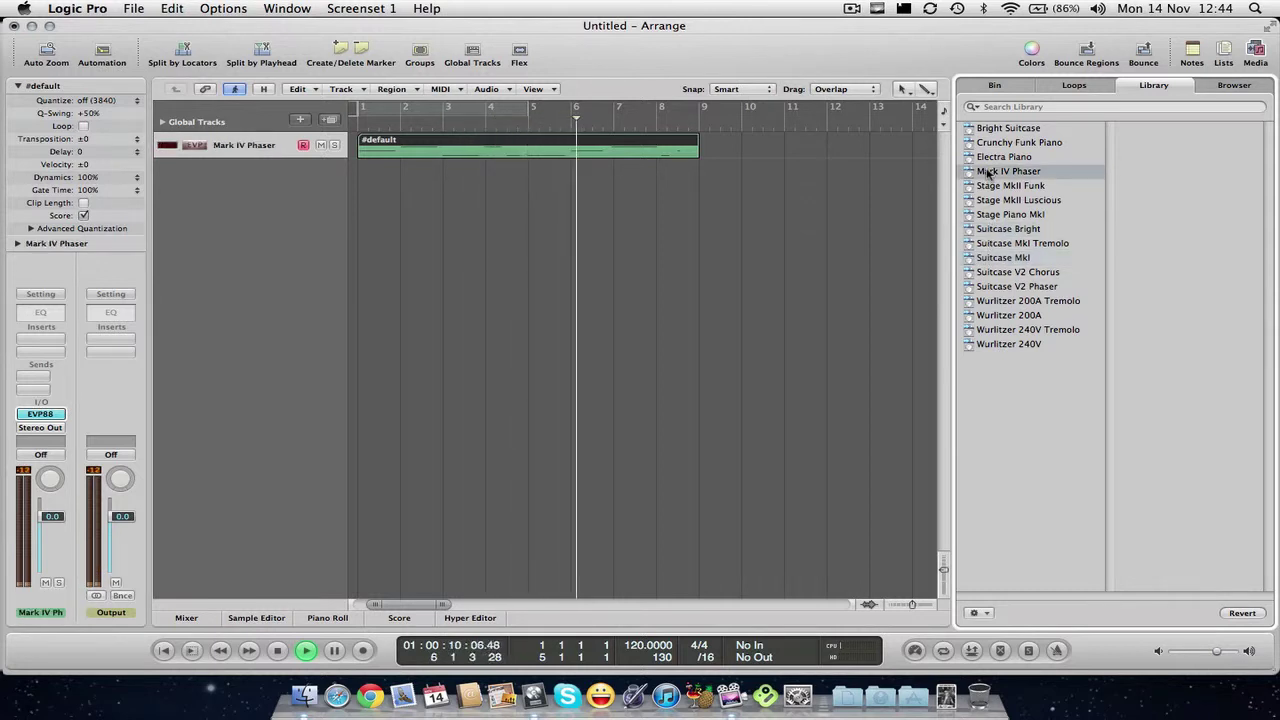
{"action": "left_click", "coordinate": [1000, 260]}
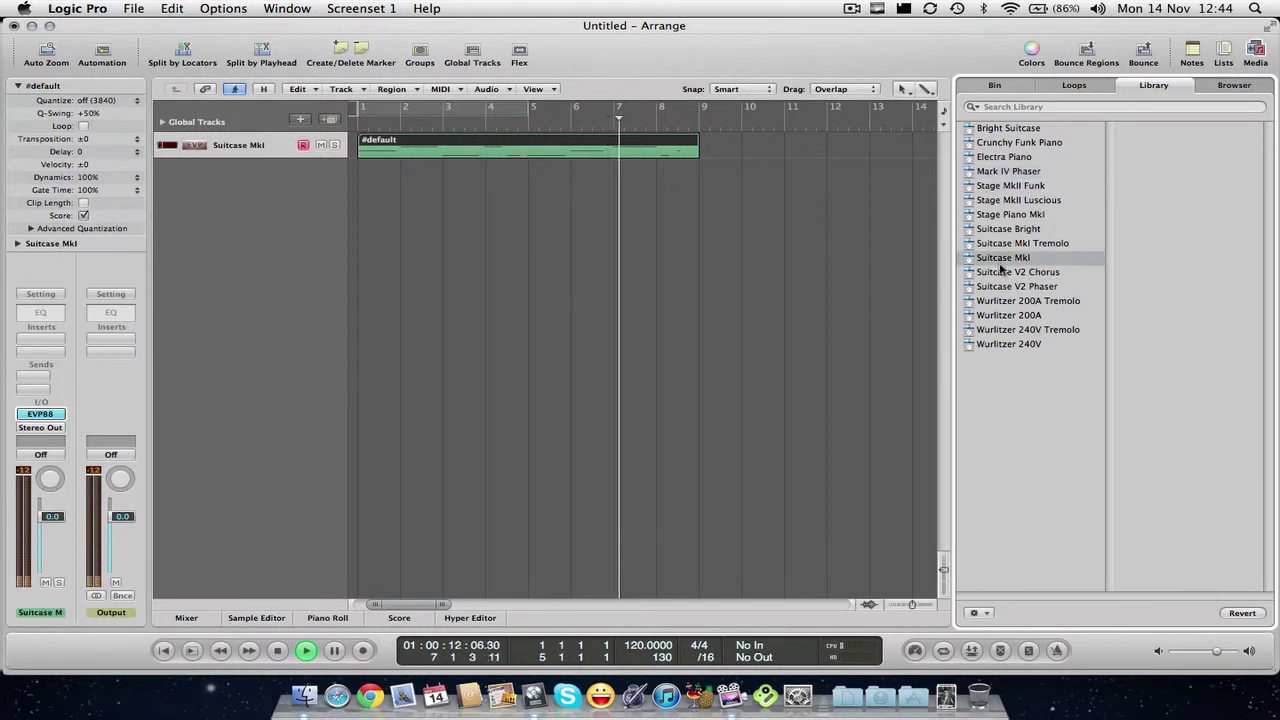
{"action": "key", "text": "space"}
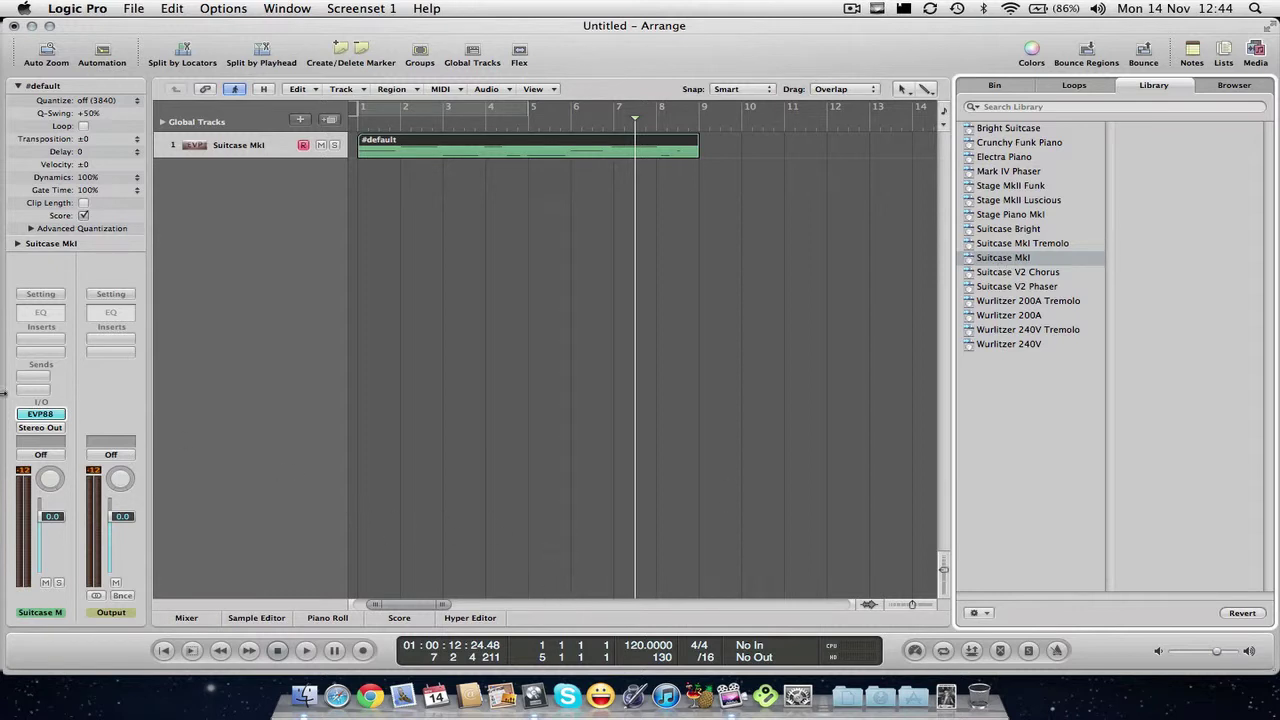
Step: Replace the EVP88 with the ES1 (Synthesizer 1) plug-in on the Suitcase MkI track
{"action": "left_click", "coordinate": [42, 415]}
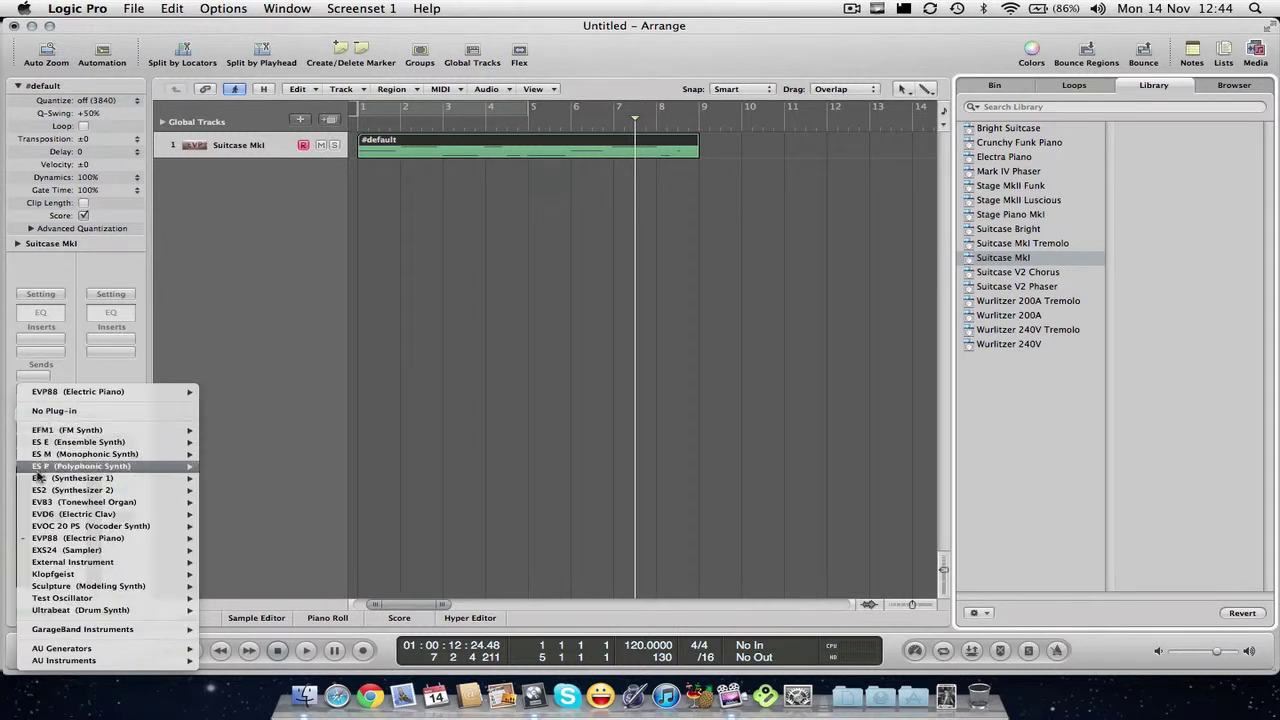
{"action": "mouse_move", "coordinate": [38, 480]}
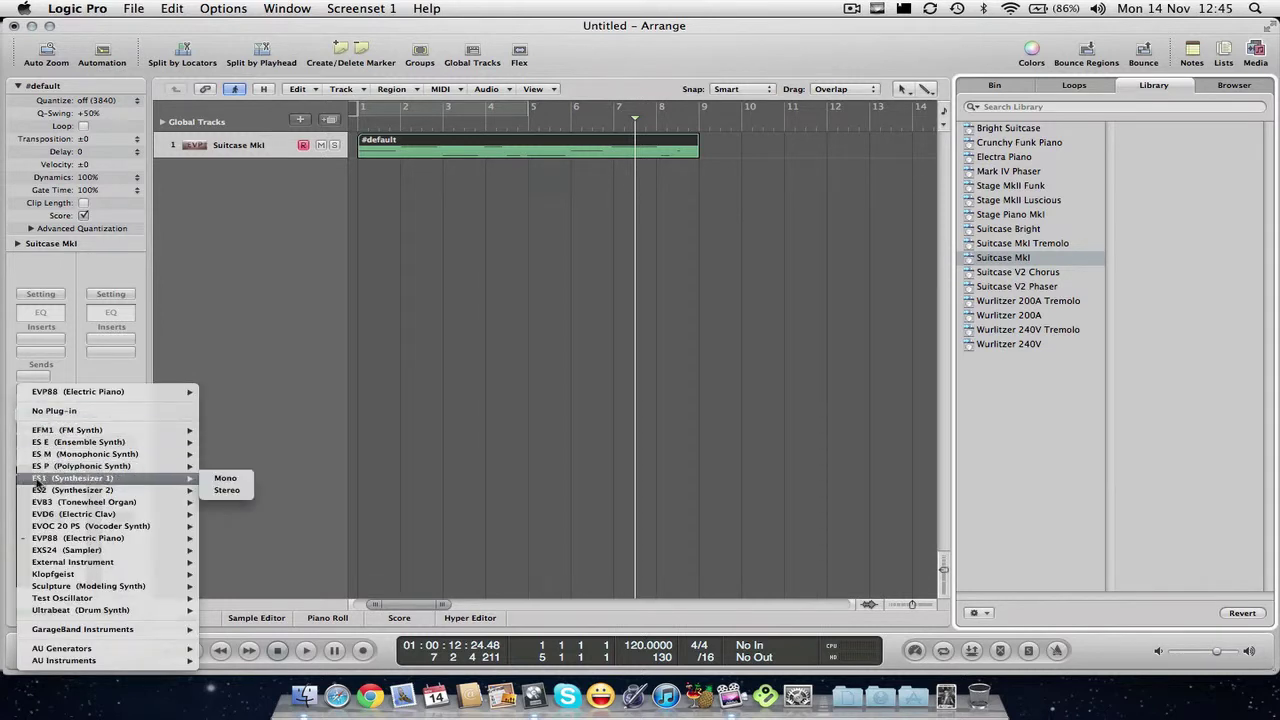
{"action": "left_click", "coordinate": [198, 388]}
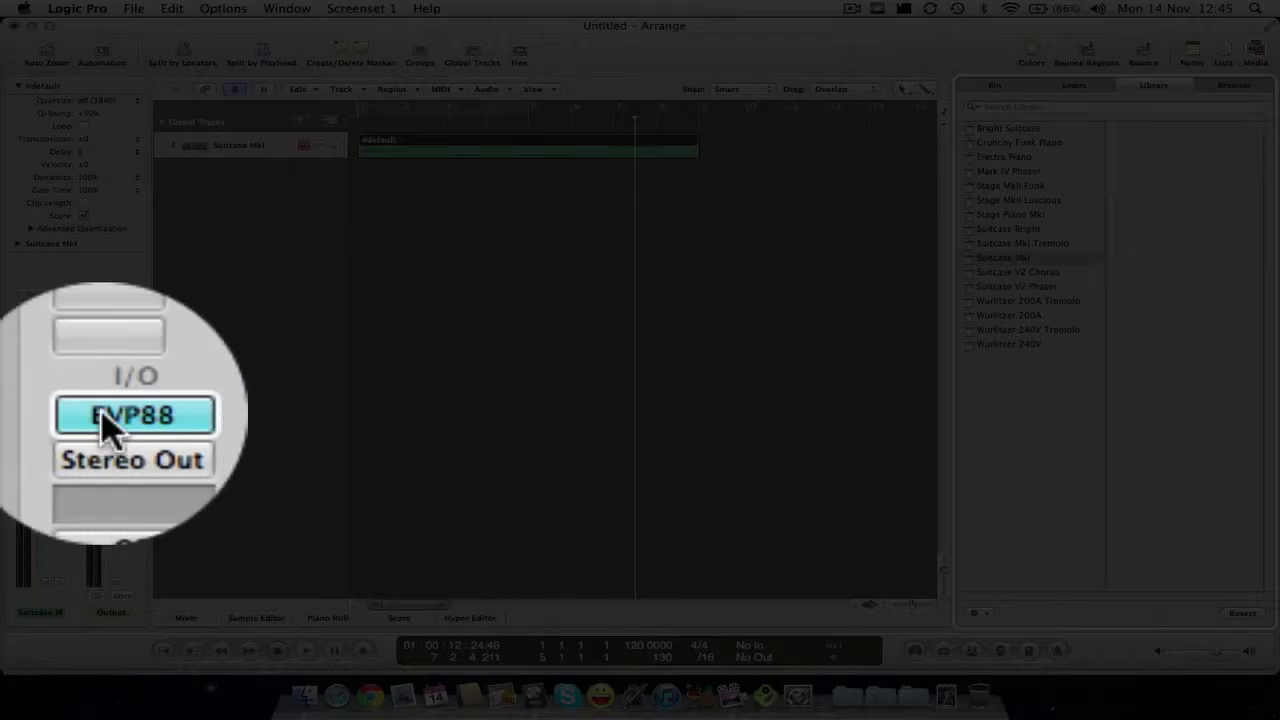
{"action": "left_click", "coordinate": [38, 414]}
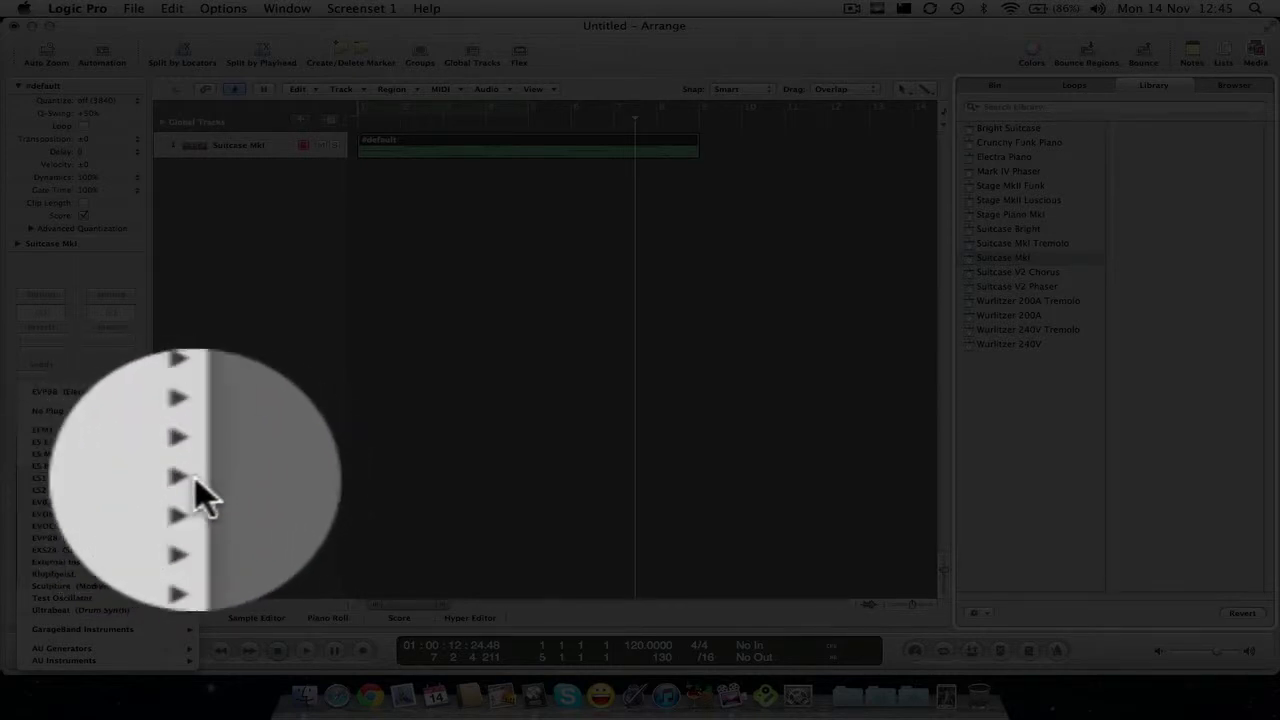
{"action": "left_click", "coordinate": [193, 495]}
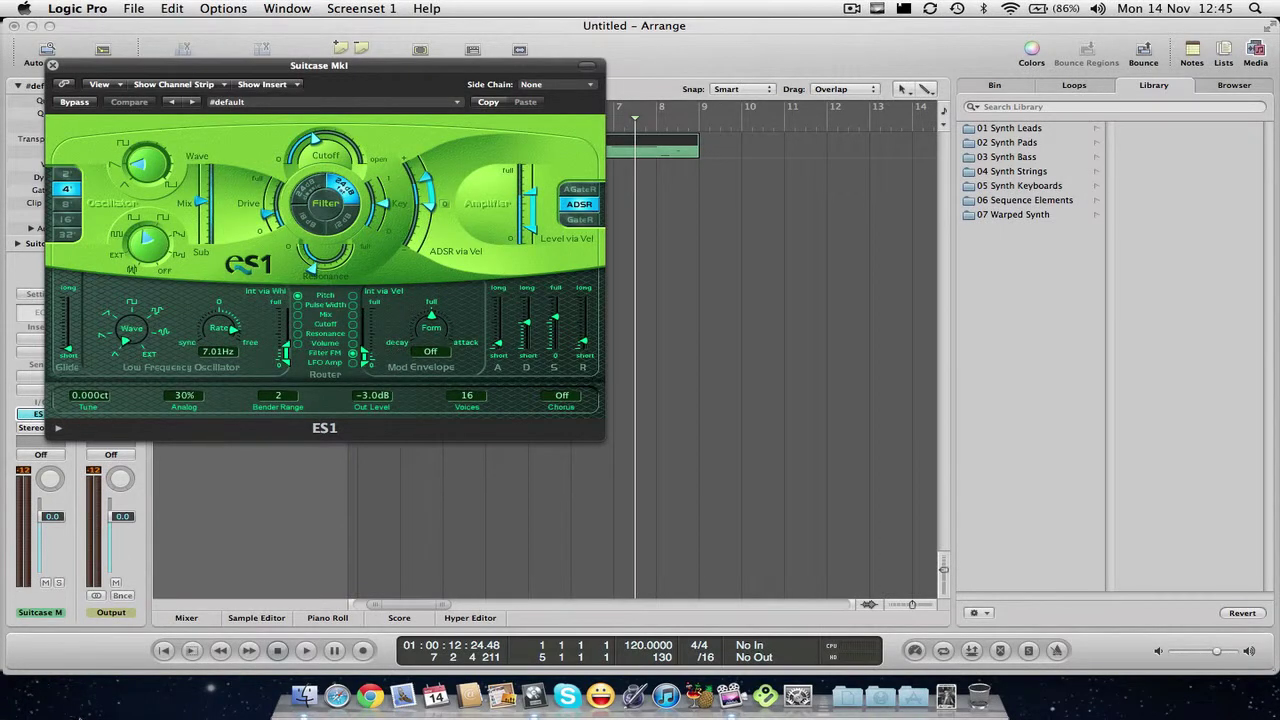
Step: Play the recorded region from the project start, then stop and deselect it
{"action": "left_click", "coordinate": [165, 651]}
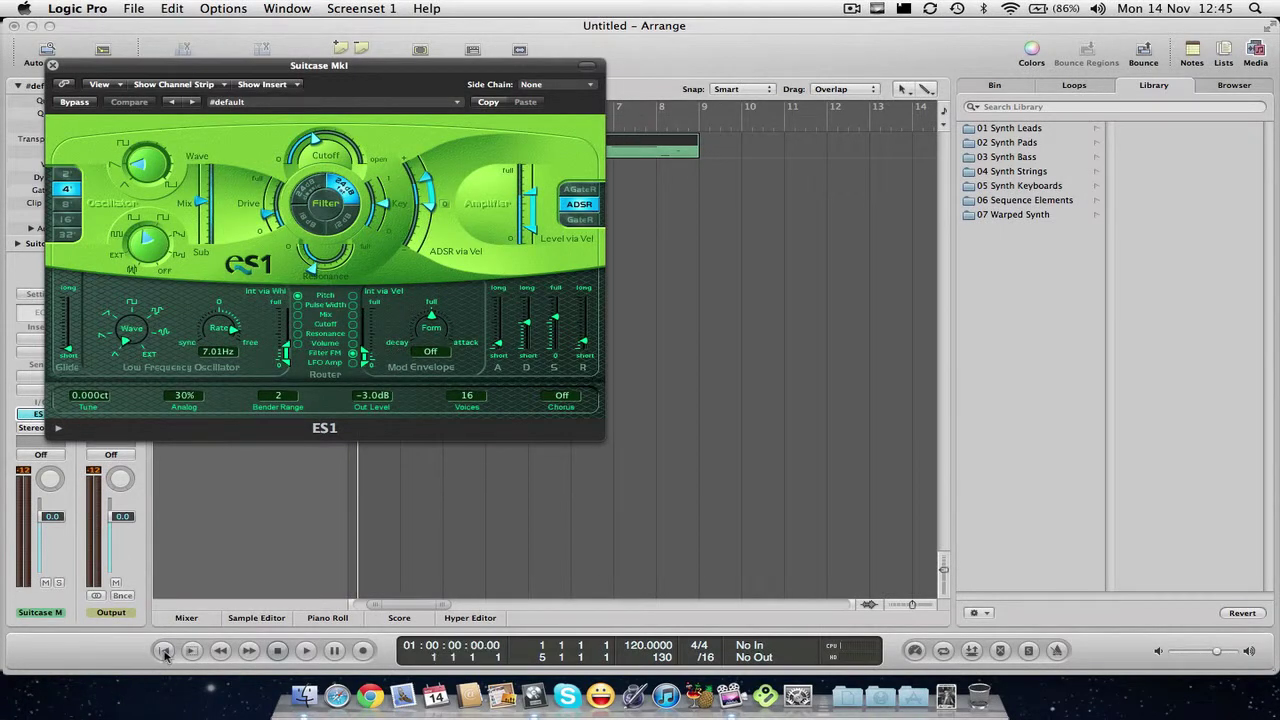
{"action": "key", "text": "space"}
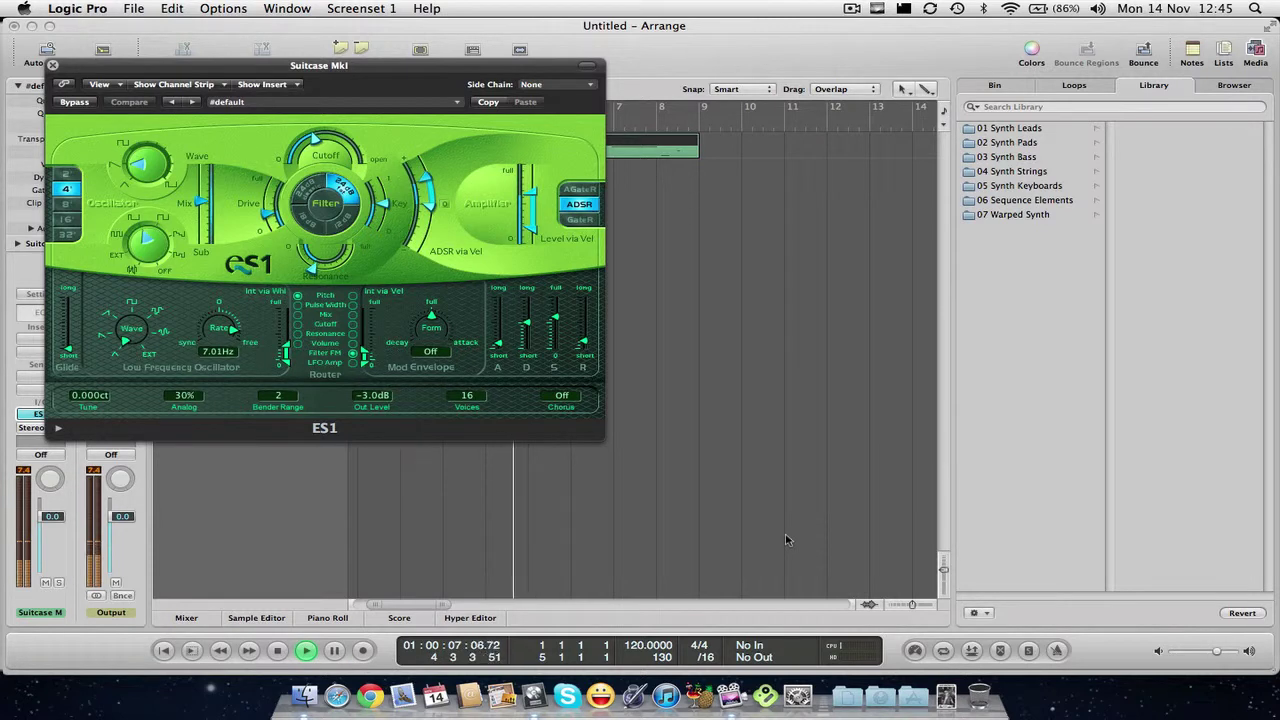
{"action": "key", "text": "space"}
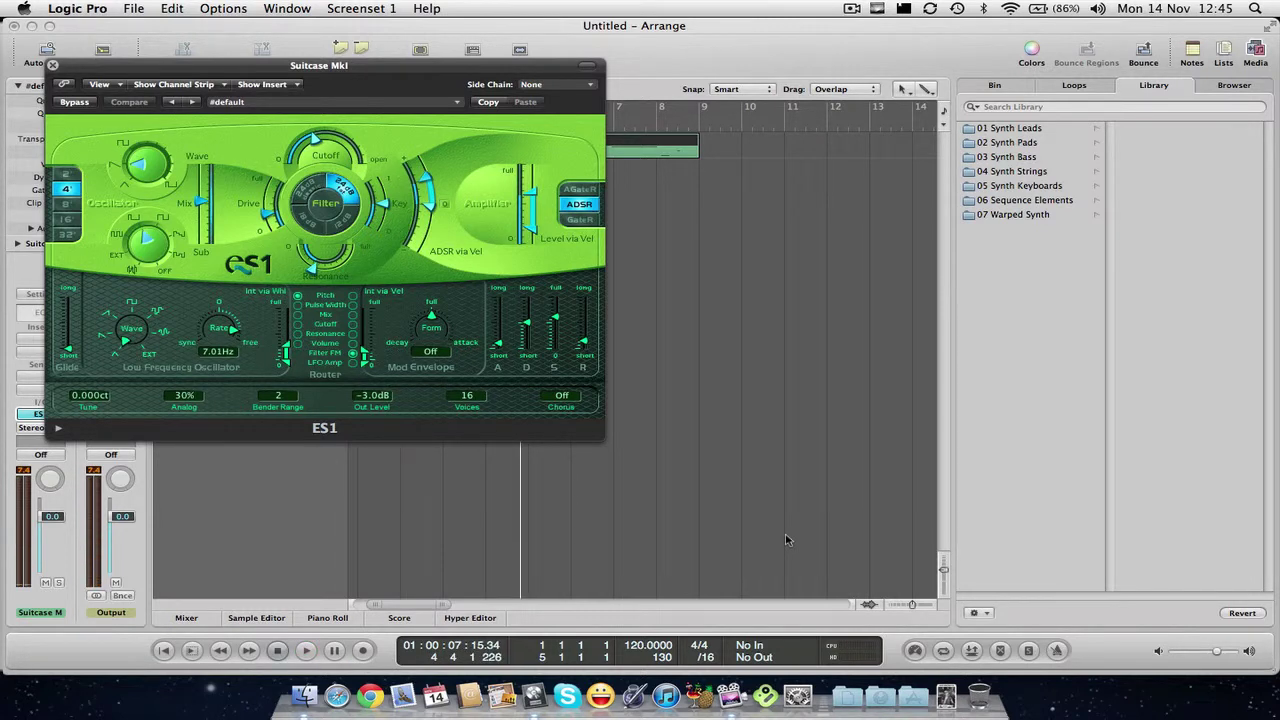
{"action": "left_click_drag", "start_coordinate": [786, 540], "coordinate": [1218, 494]}
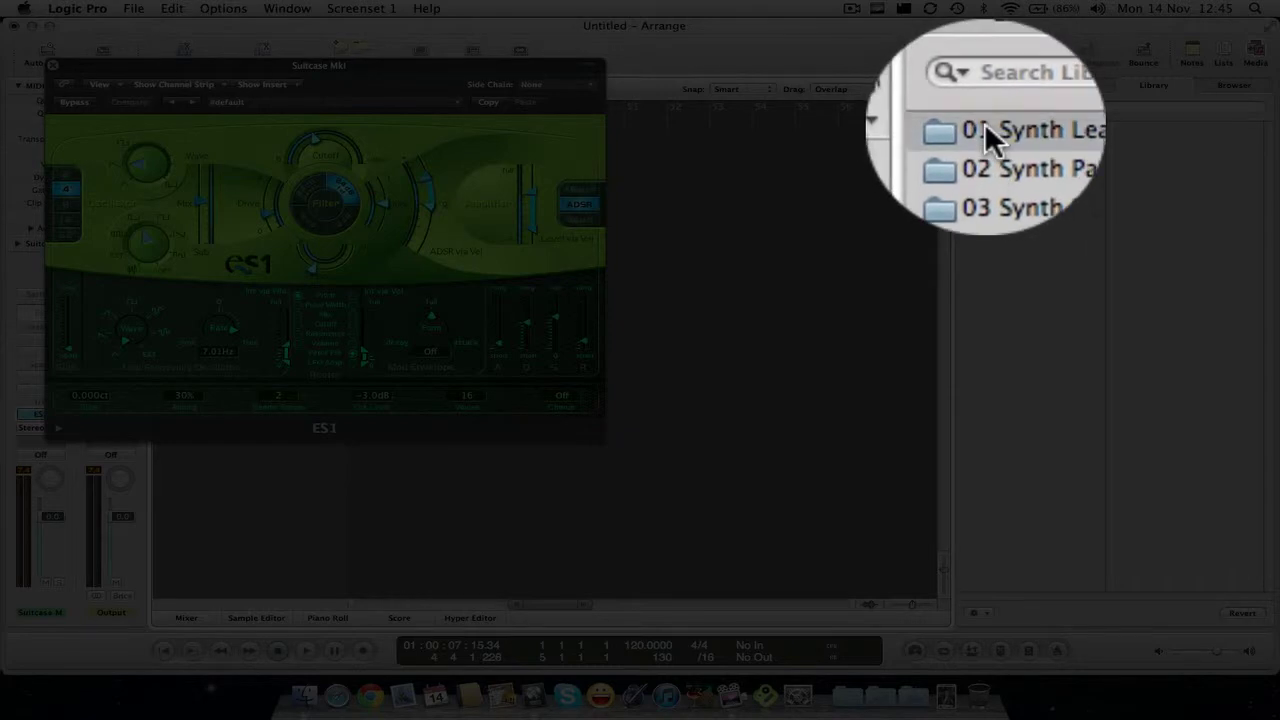
Step: Load the Starry Night patch from the Library's Synth Pads folder onto track 1
{"action": "left_click", "coordinate": [984, 122]}
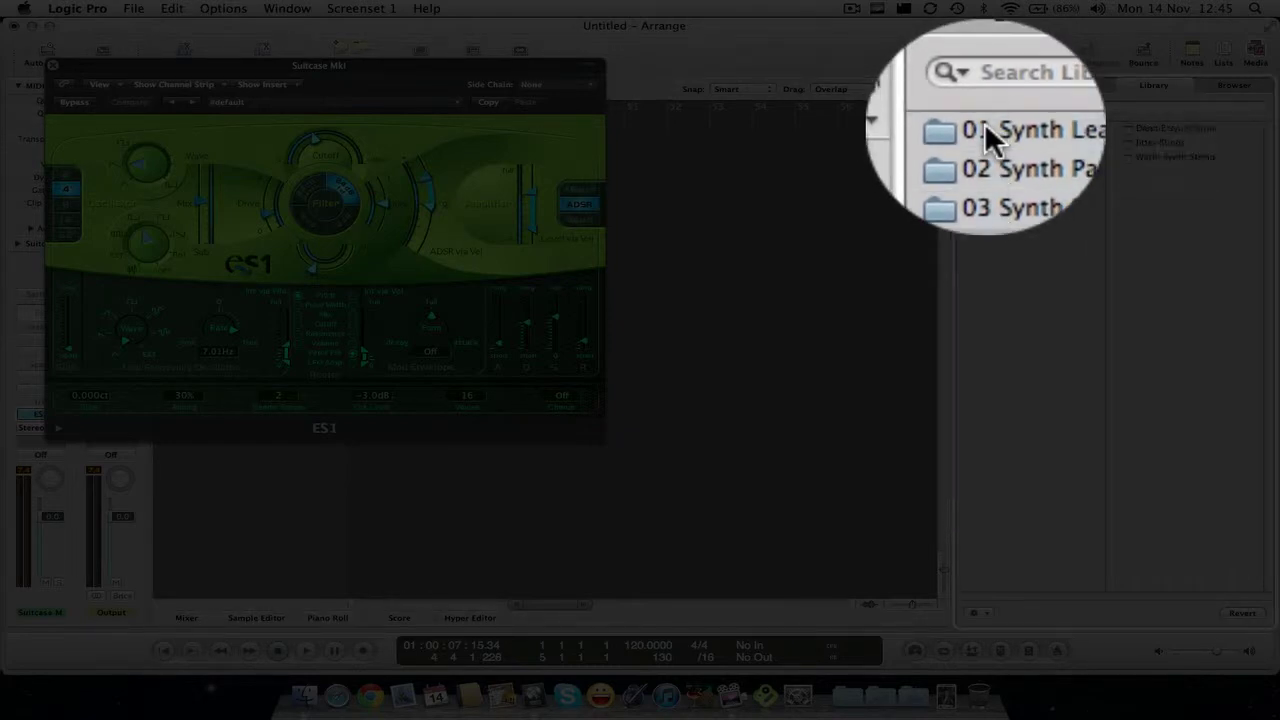
{"action": "key", "text": "Up"}
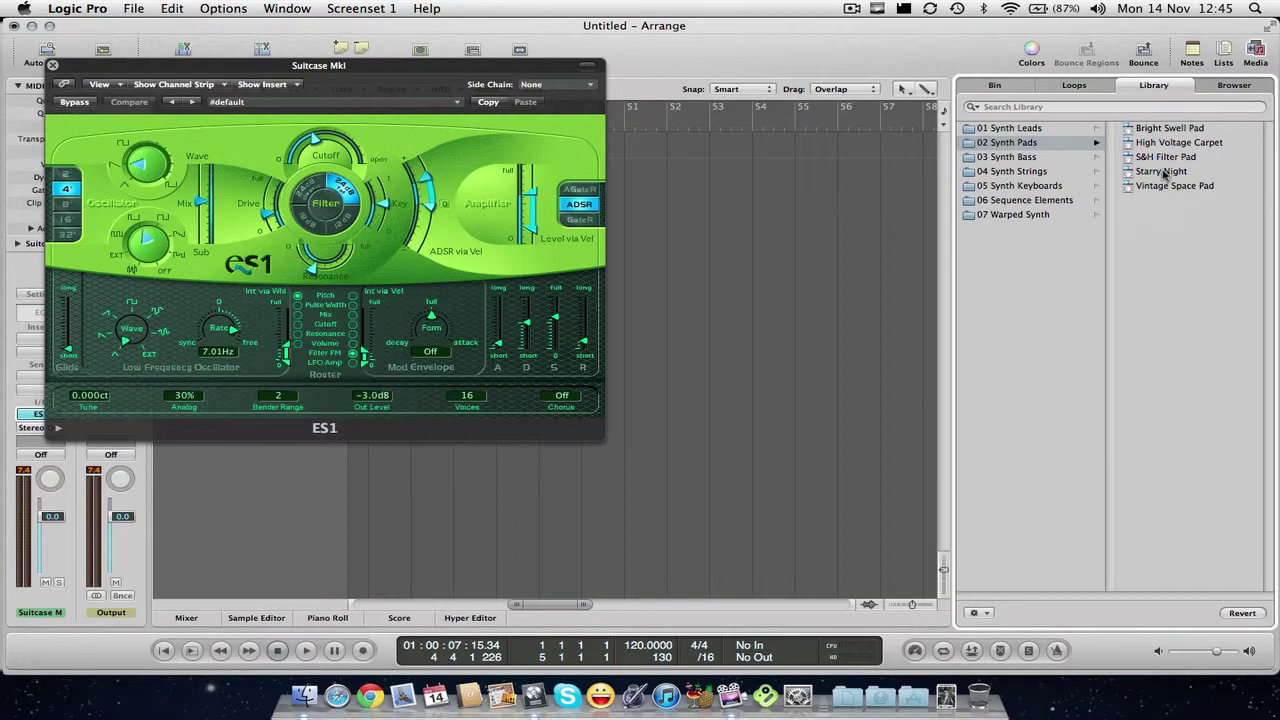
{"action": "left_click", "coordinate": [1163, 172]}
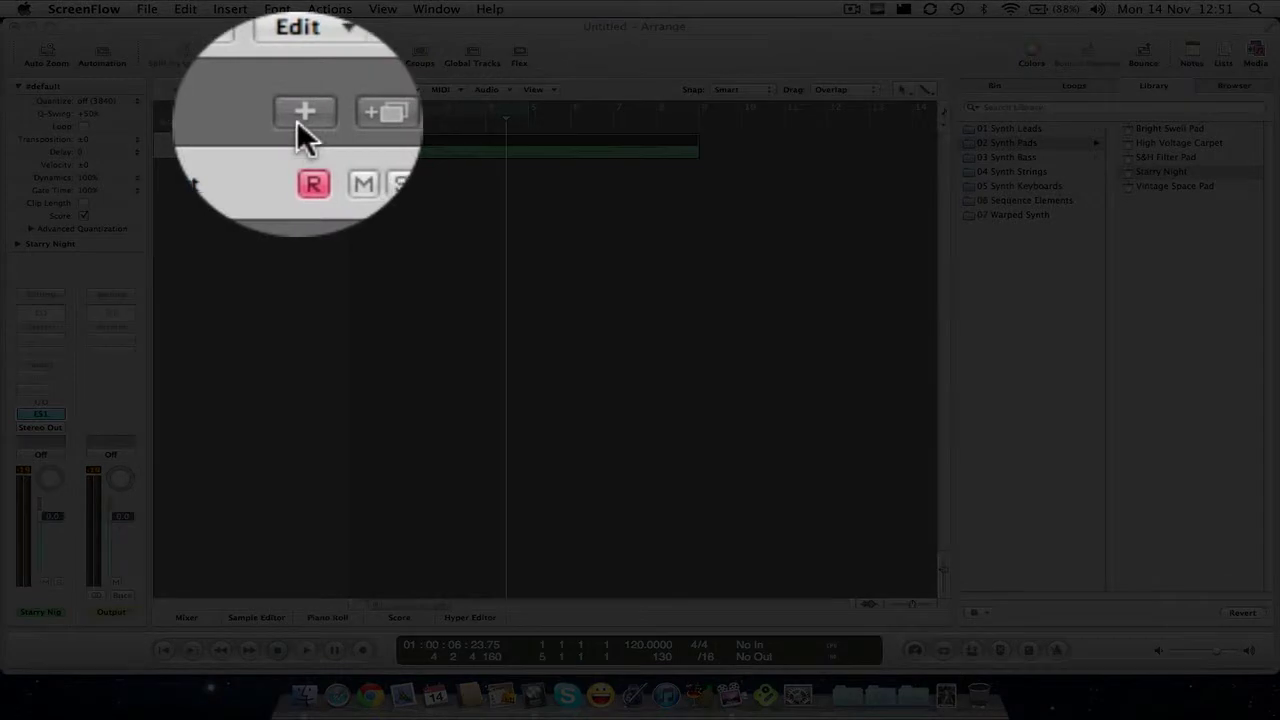
Step: Add a new software instrument track, Inst 2, below Starry Night
{"action": "left_click", "coordinate": [297, 121]}
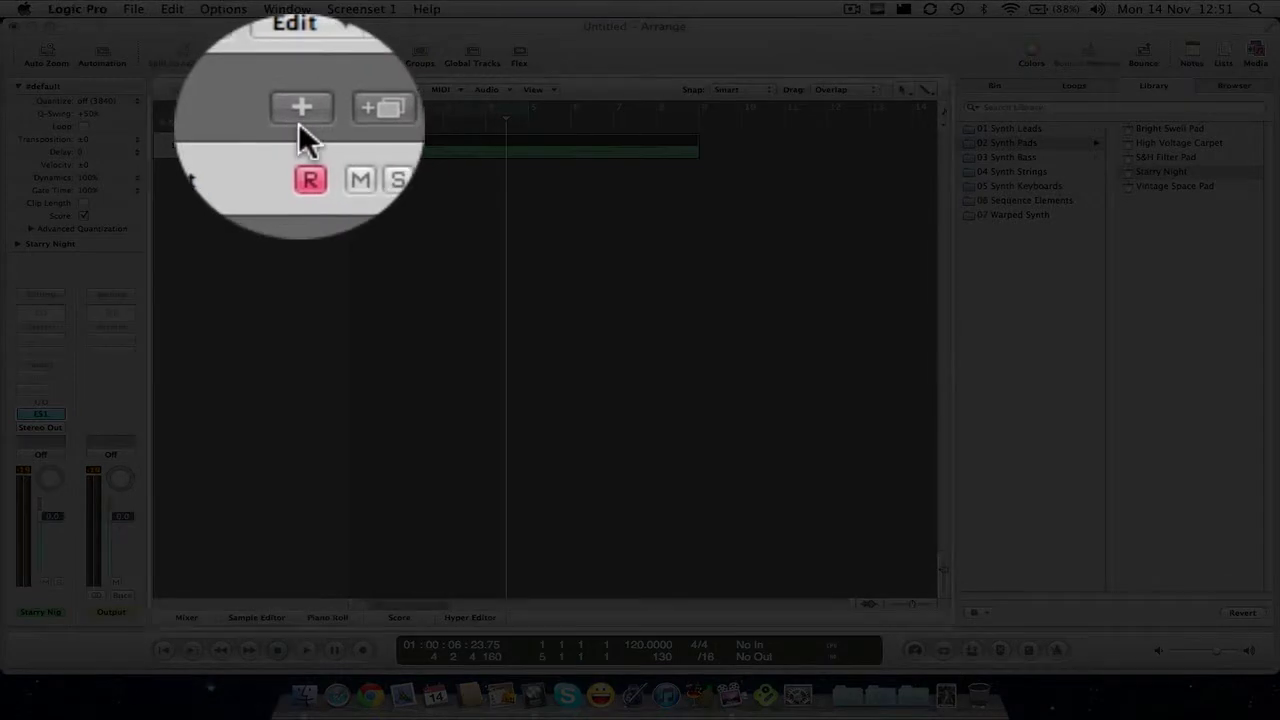
{"action": "left_click", "coordinate": [298, 122]}
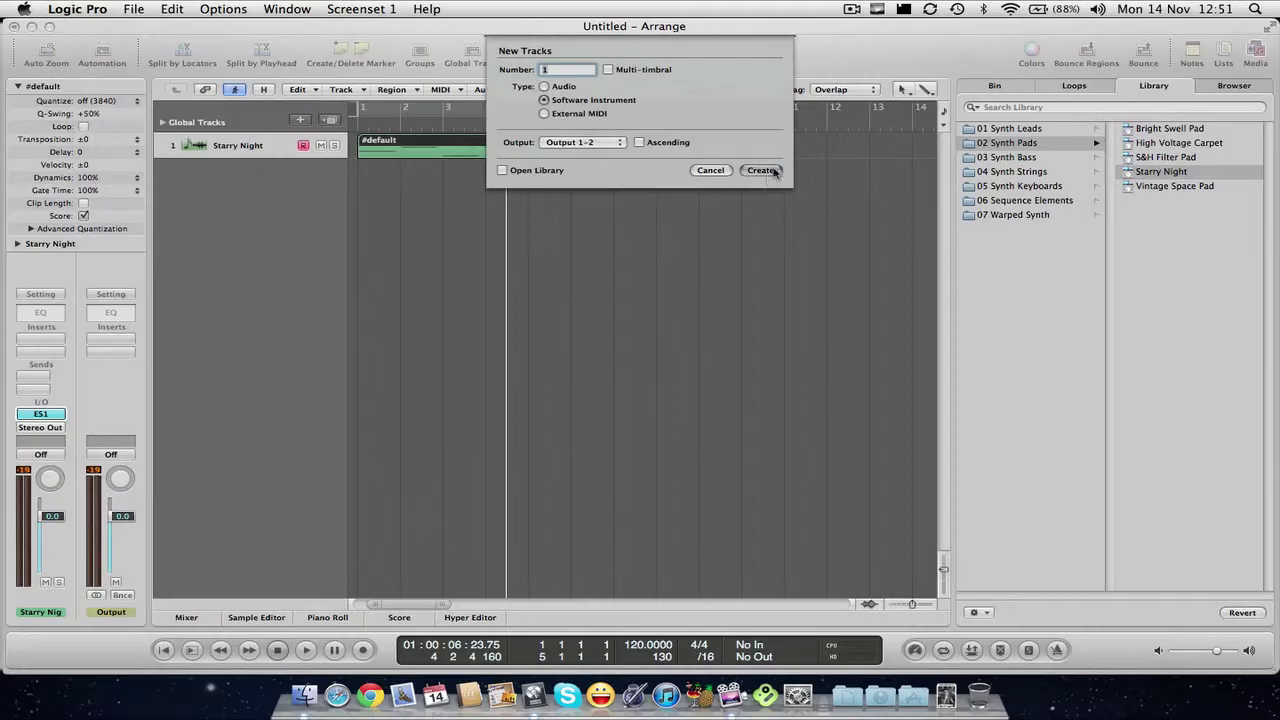
{"action": "left_click", "coordinate": [760, 172]}
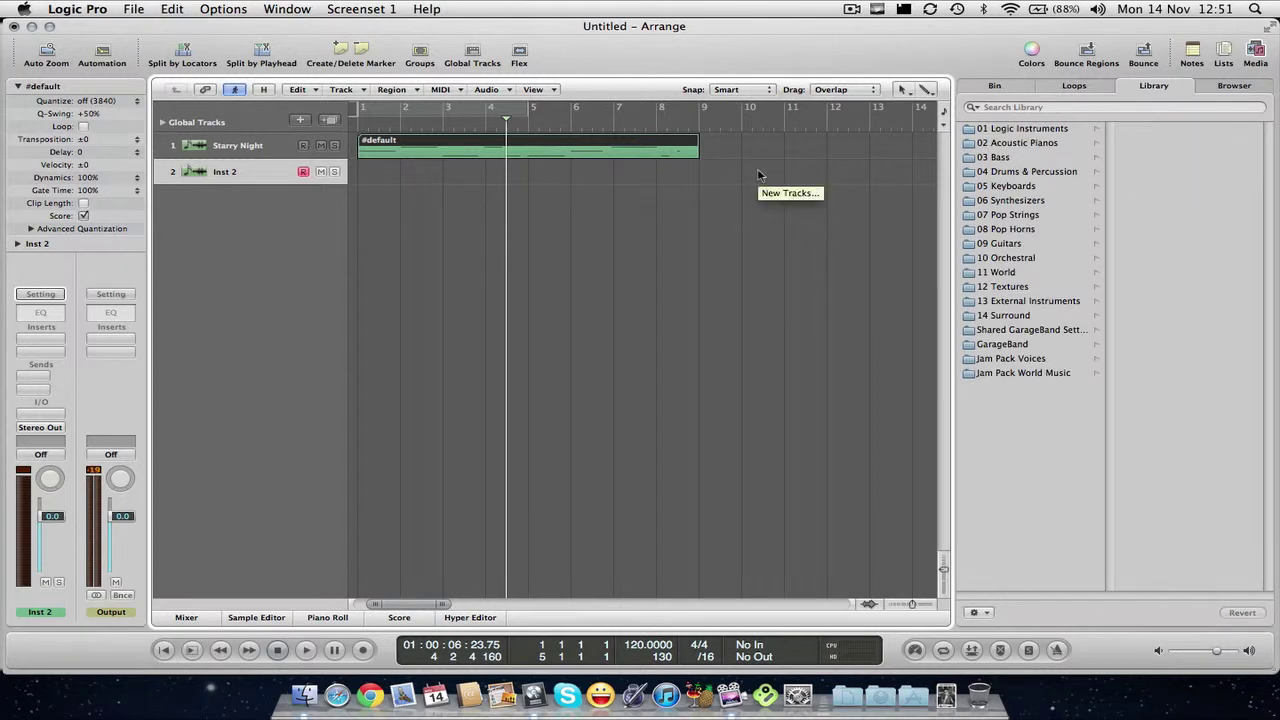
Step: Show the patch Library in the media side panel
{"action": "left_click", "coordinate": [1256, 58]}
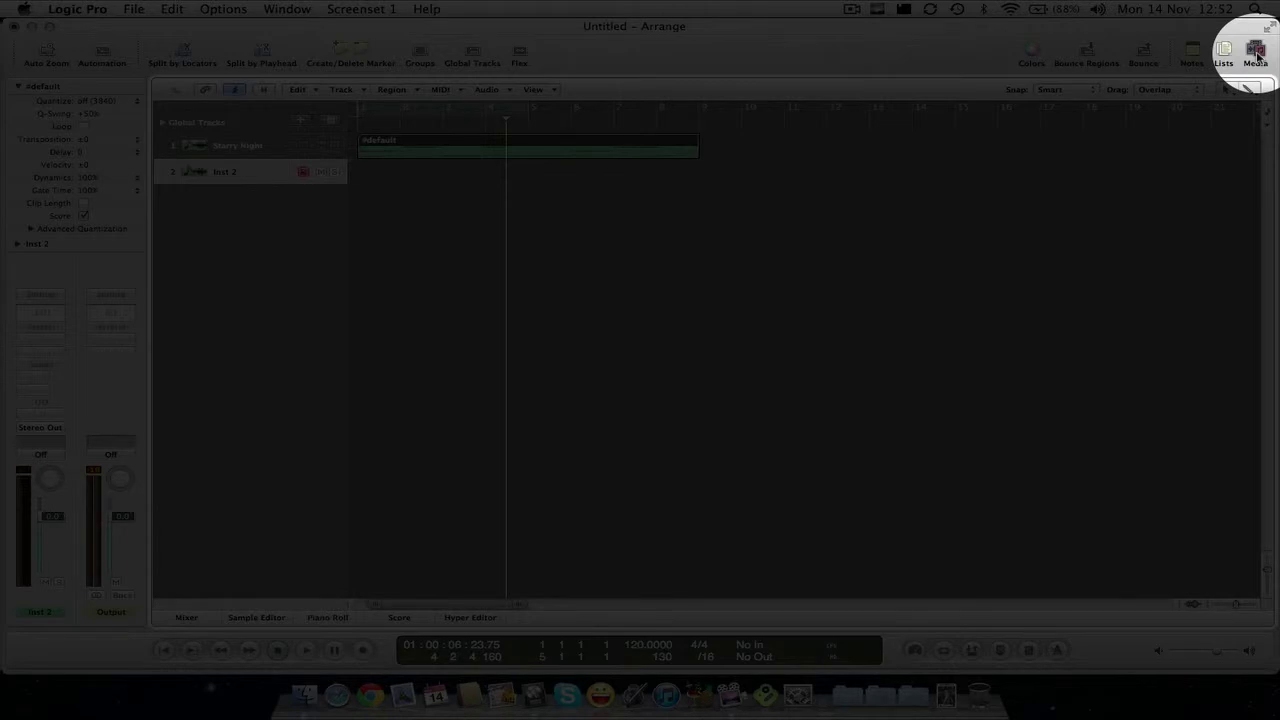
{"action": "left_click", "coordinate": [1256, 55]}
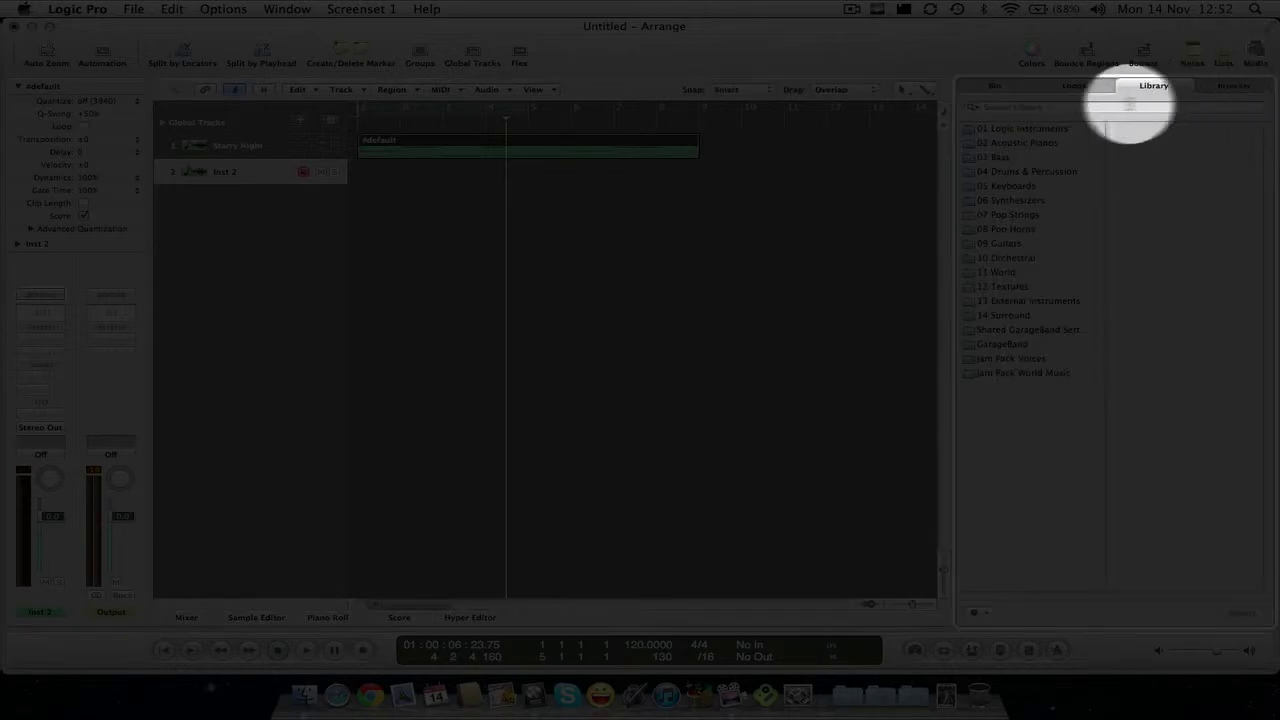
{"action": "left_click", "coordinate": [1076, 86]}
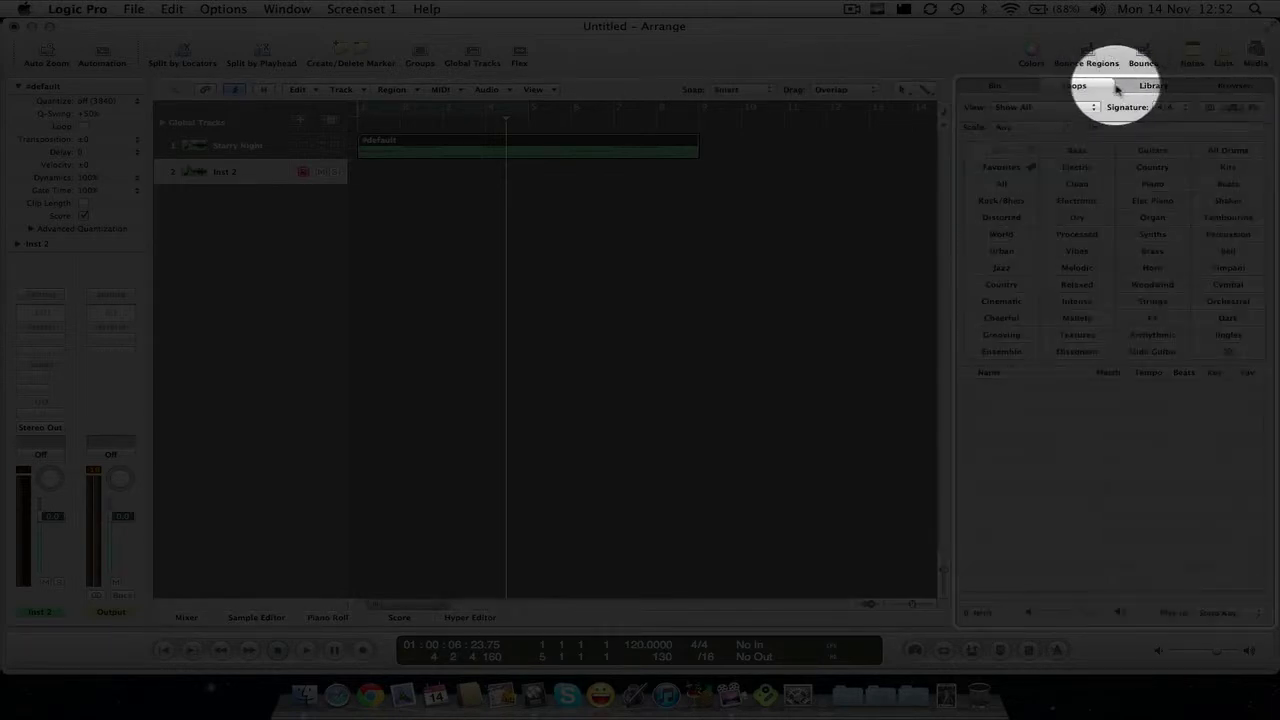
{"action": "left_click", "coordinate": [1150, 86]}
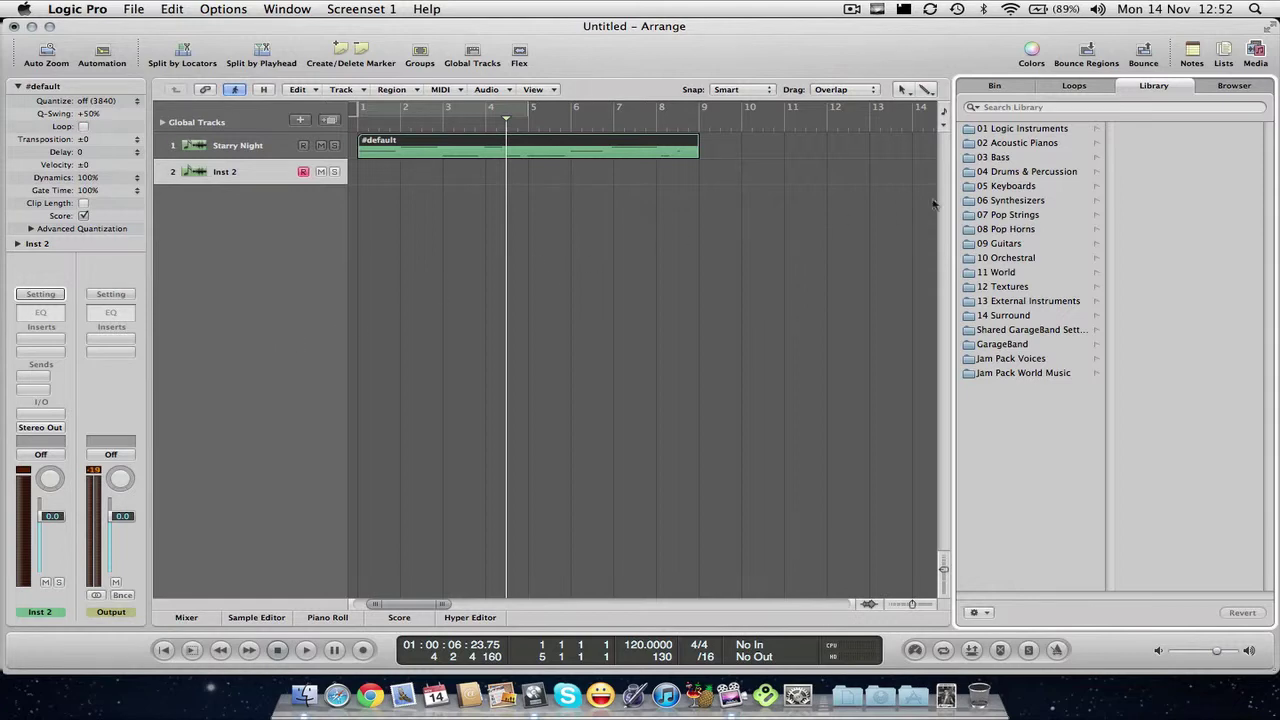
Step: Load Indie Kit from Drums & Percussion > Acoustic Drum Kits onto track 2
{"action": "left_click", "coordinate": [1013, 172]}
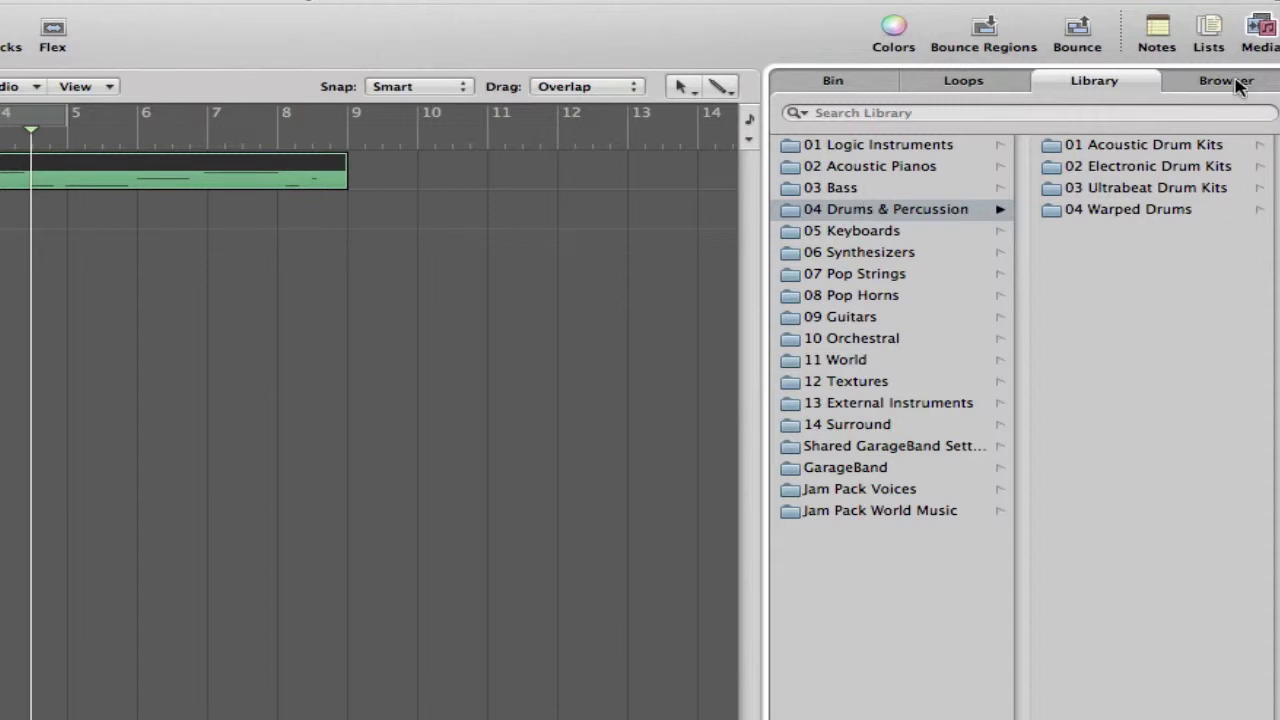
{"action": "left_click", "coordinate": [1086, 145]}
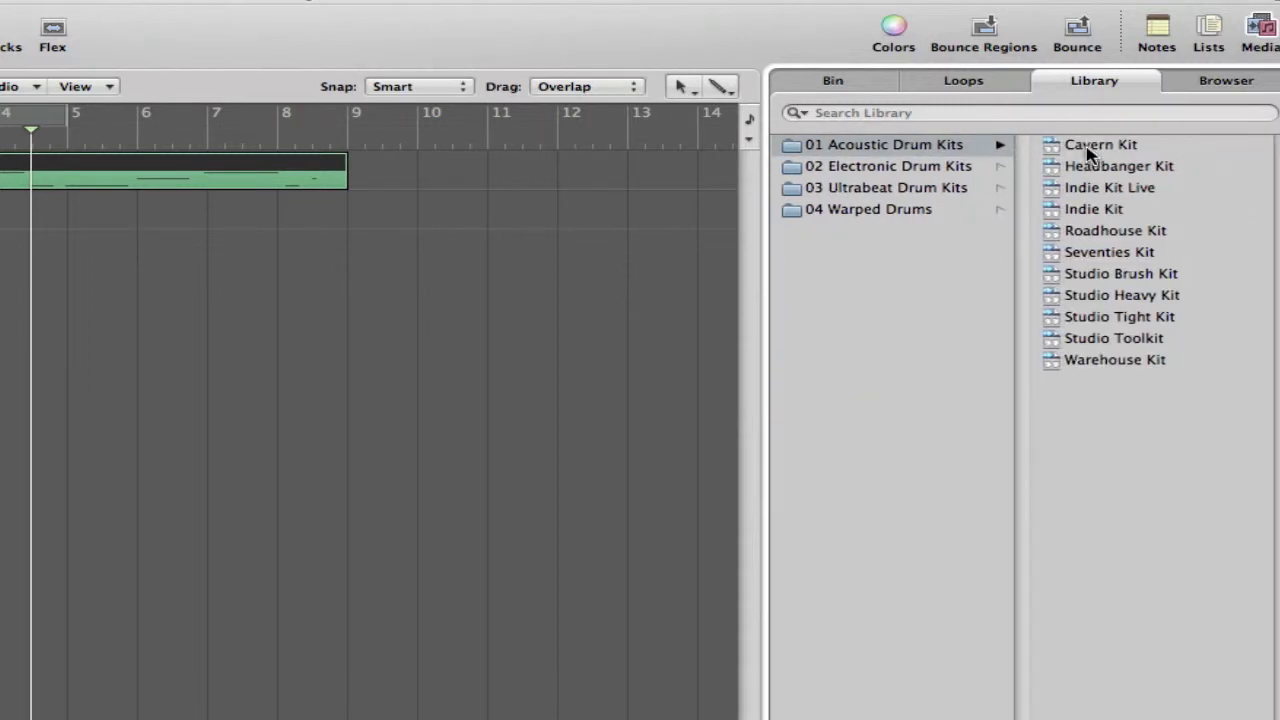
{"action": "key", "text": "Down"}
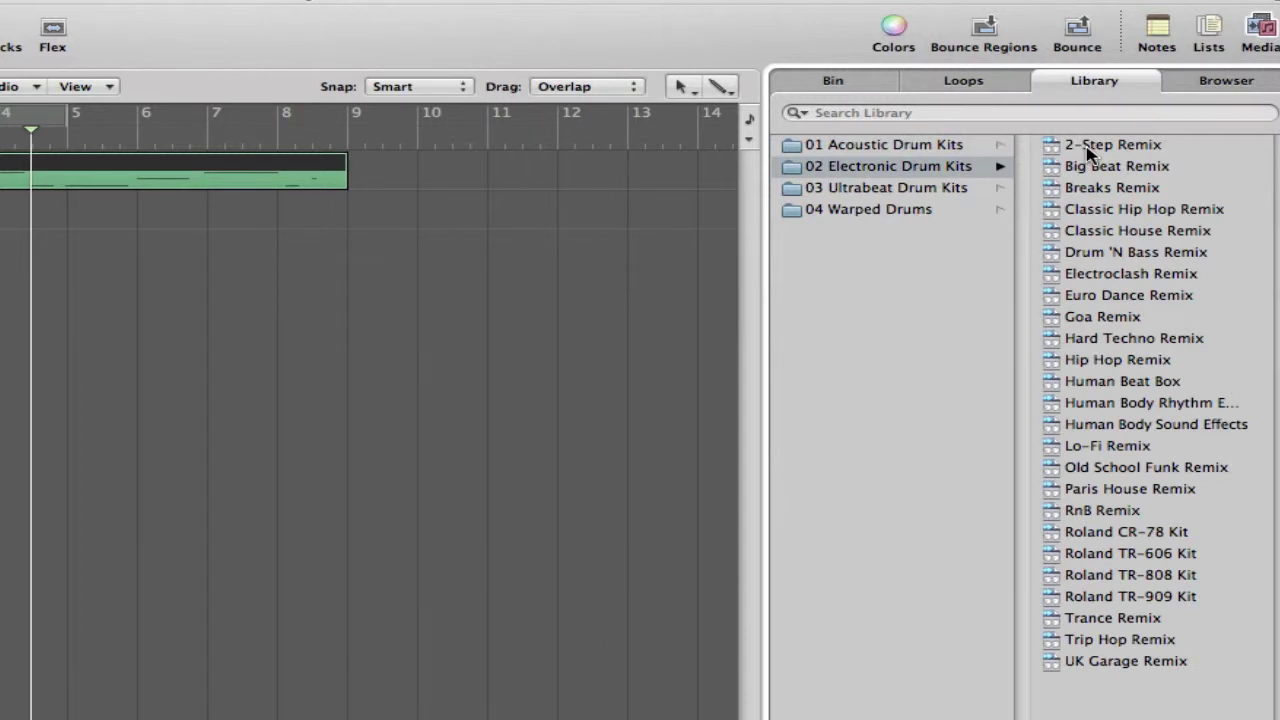
{"action": "key", "text": "Up"}
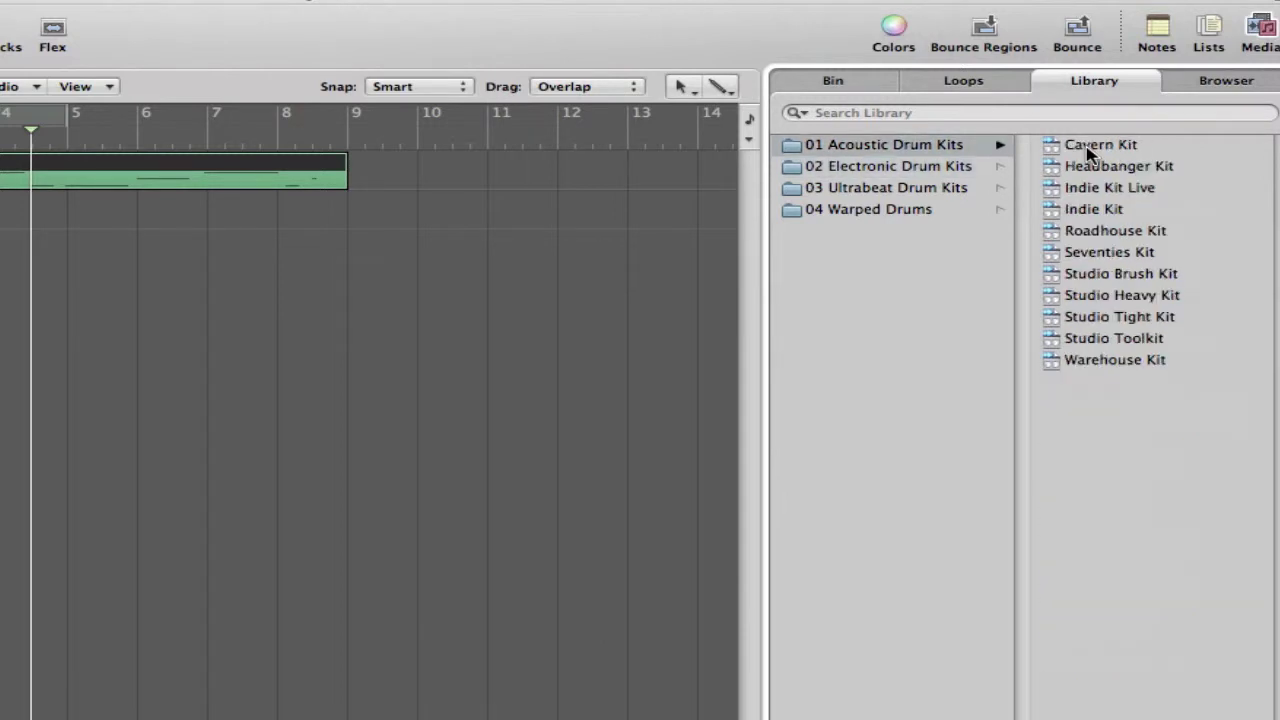
{"action": "left_click", "coordinate": [1087, 212]}
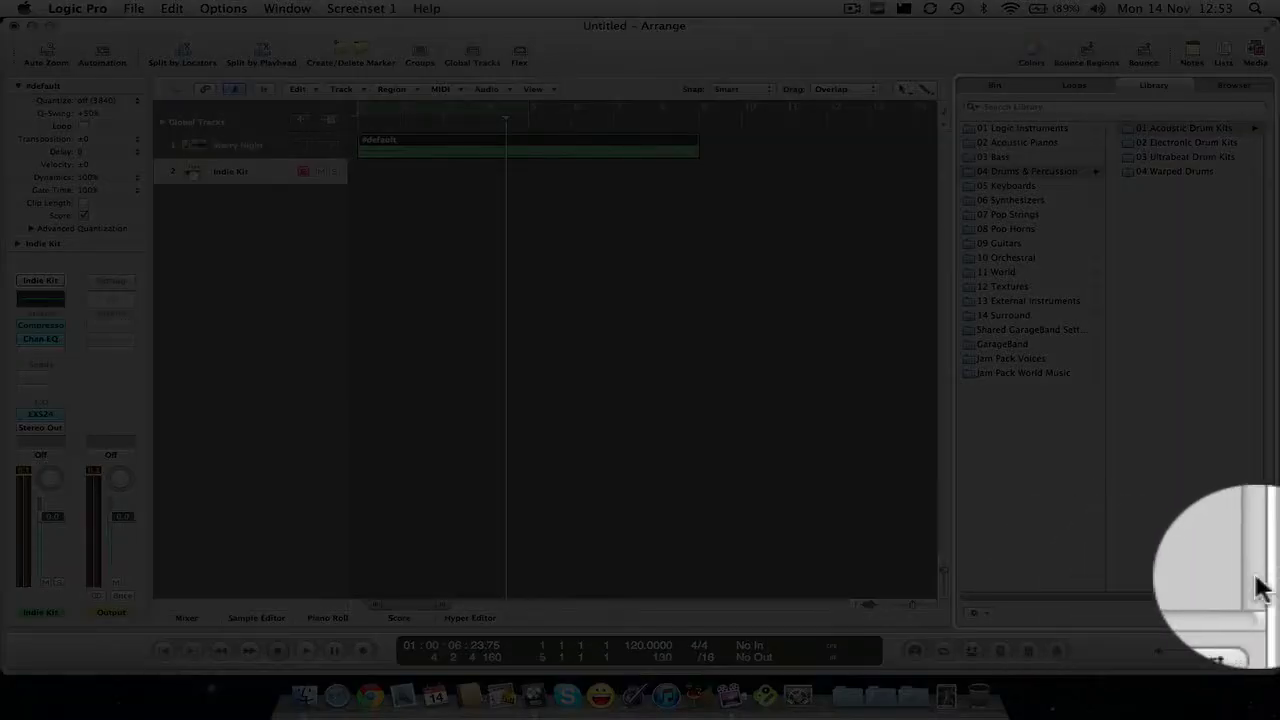
Step: Replace Indie Kit on track 2 with Vocal Shouts from 12 Textures > 03 Sound Effects
{"action": "left_click_drag", "start_coordinate": [1117, 596], "coordinate": [1060, 610]}
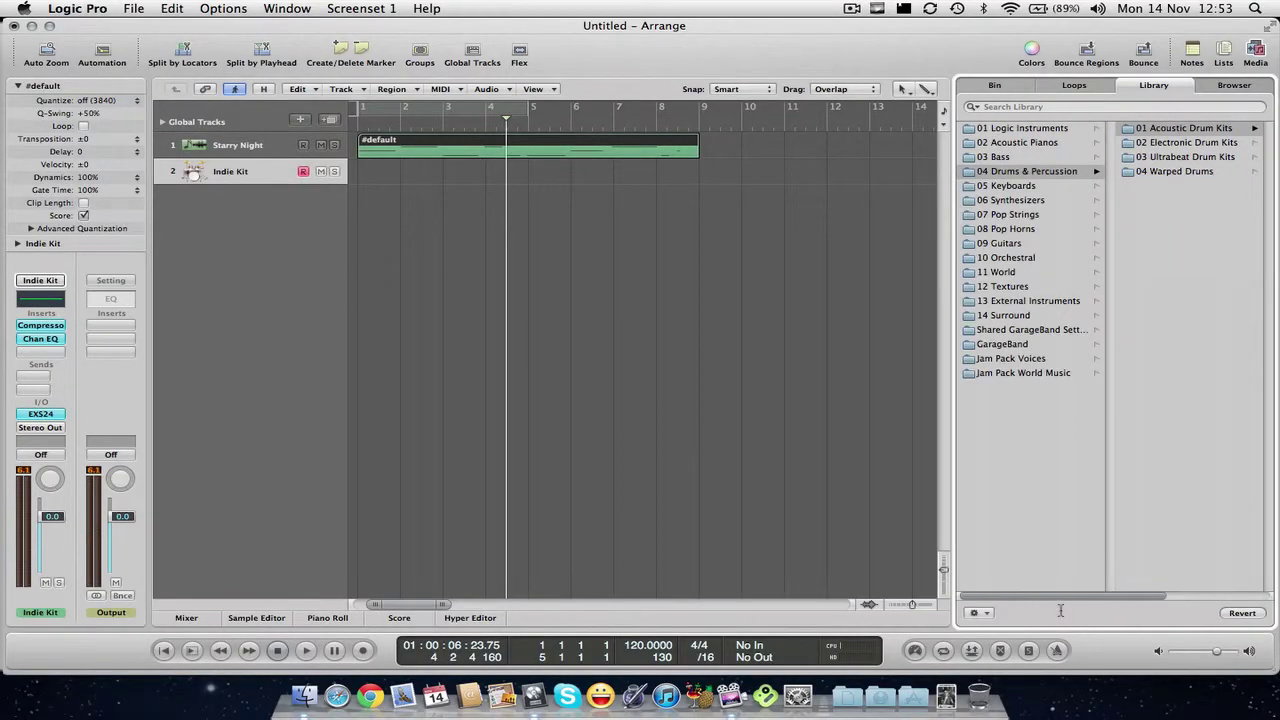
{"action": "left_click", "coordinate": [1001, 288]}
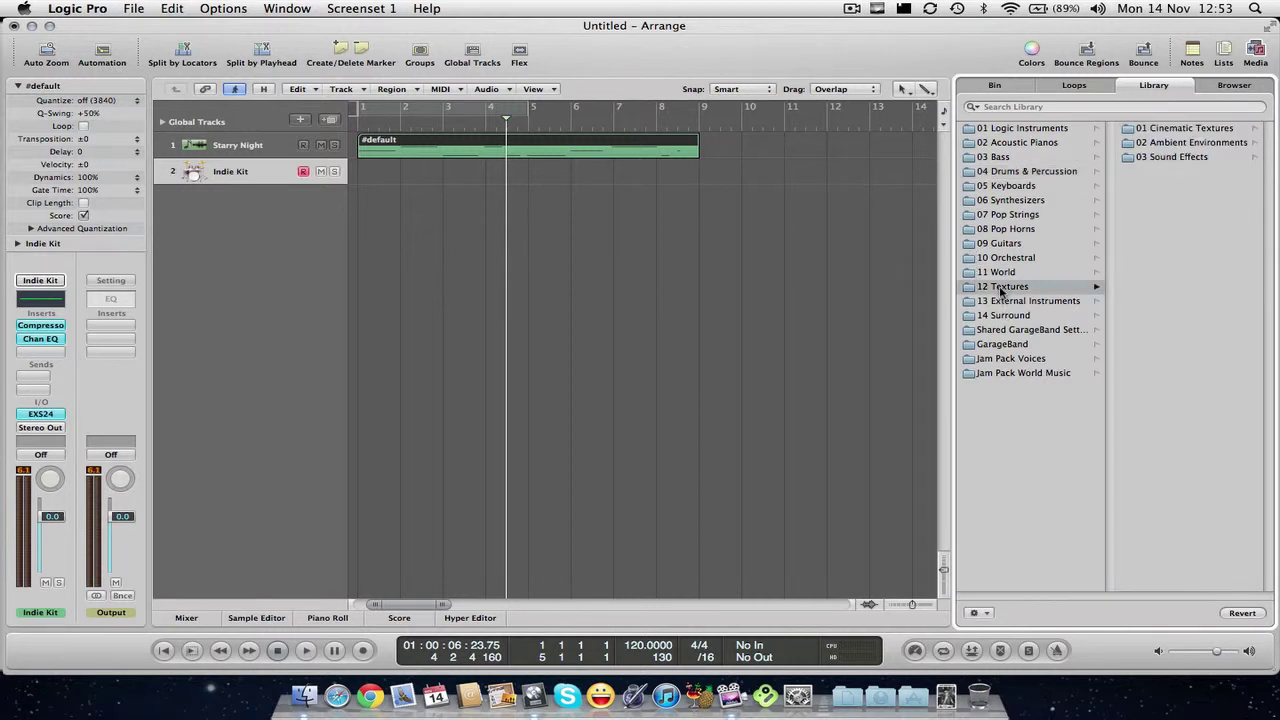
{"action": "left_click", "coordinate": [1151, 158]}
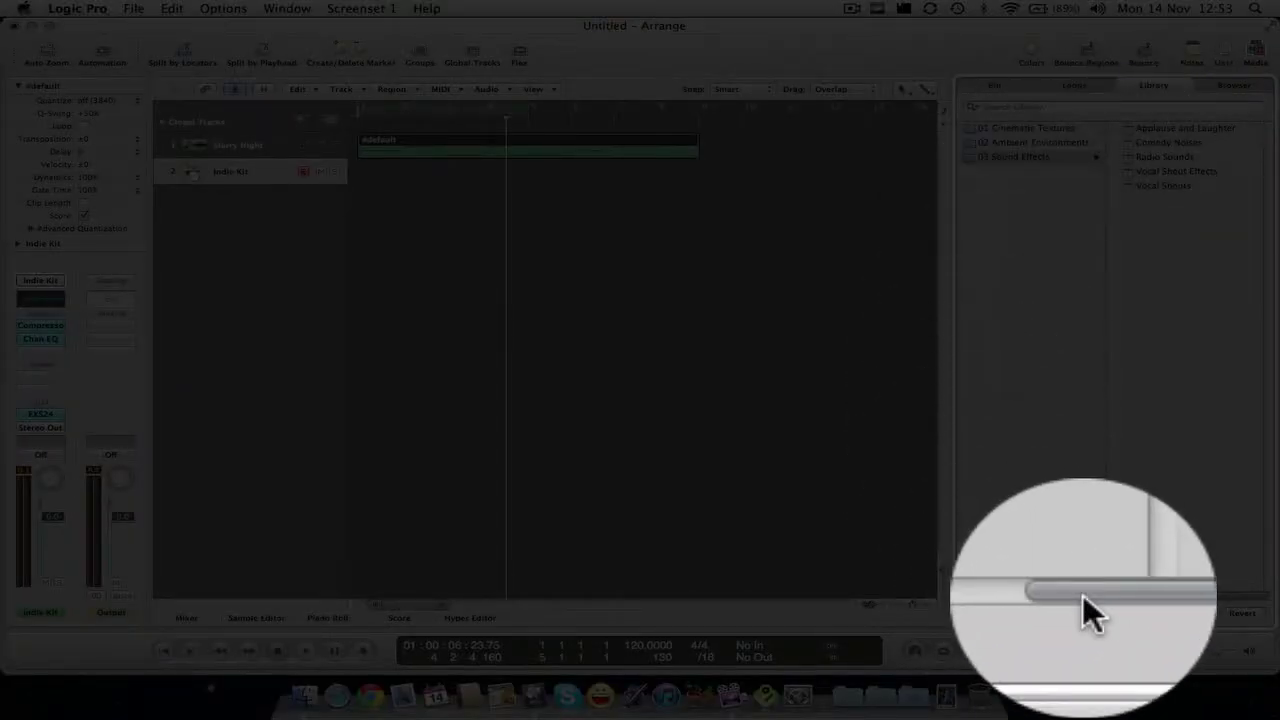
{"action": "left_click_drag", "start_coordinate": [1083, 597], "coordinate": [970, 598]}
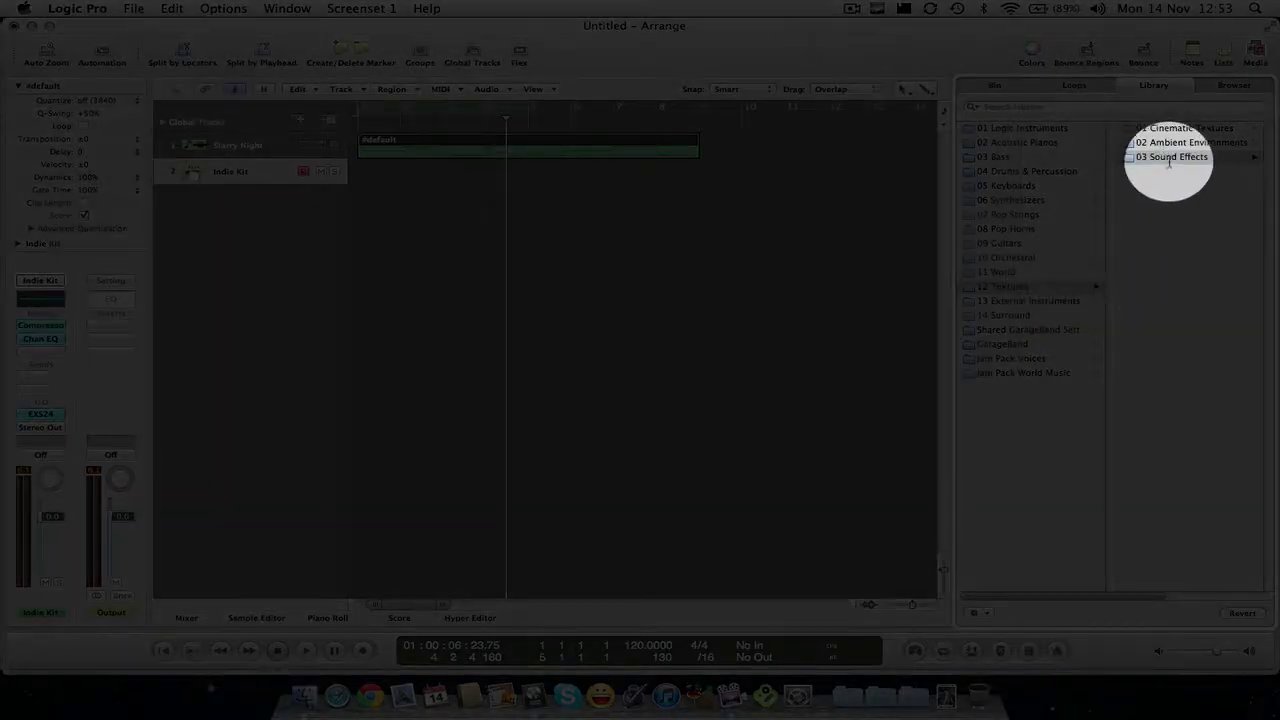
{"action": "left_click", "coordinate": [1168, 157]}
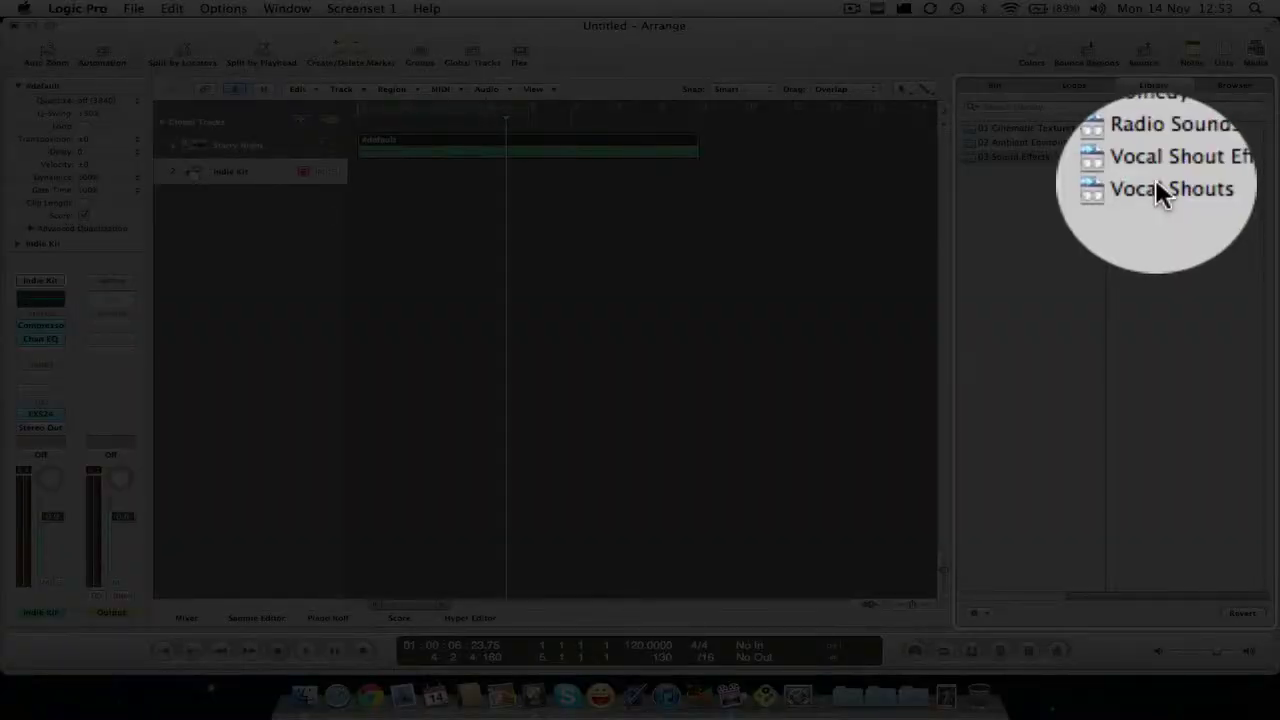
{"action": "left_click", "coordinate": [1157, 187]}
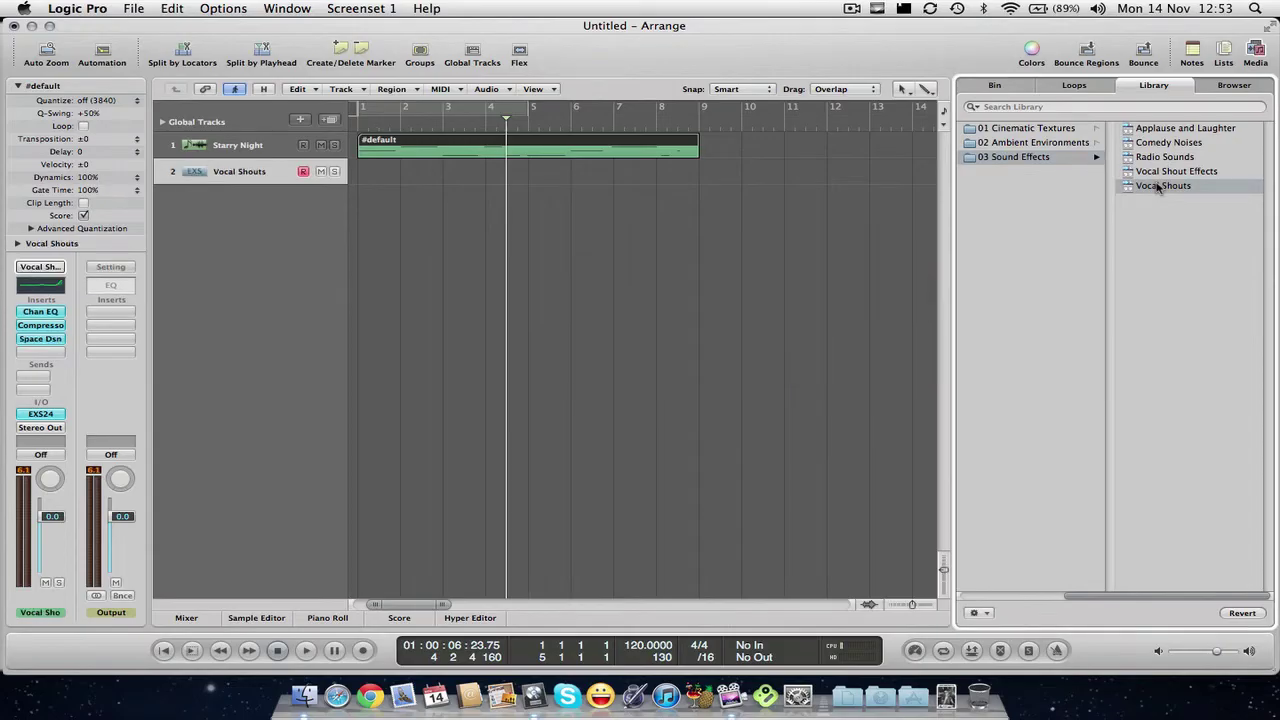